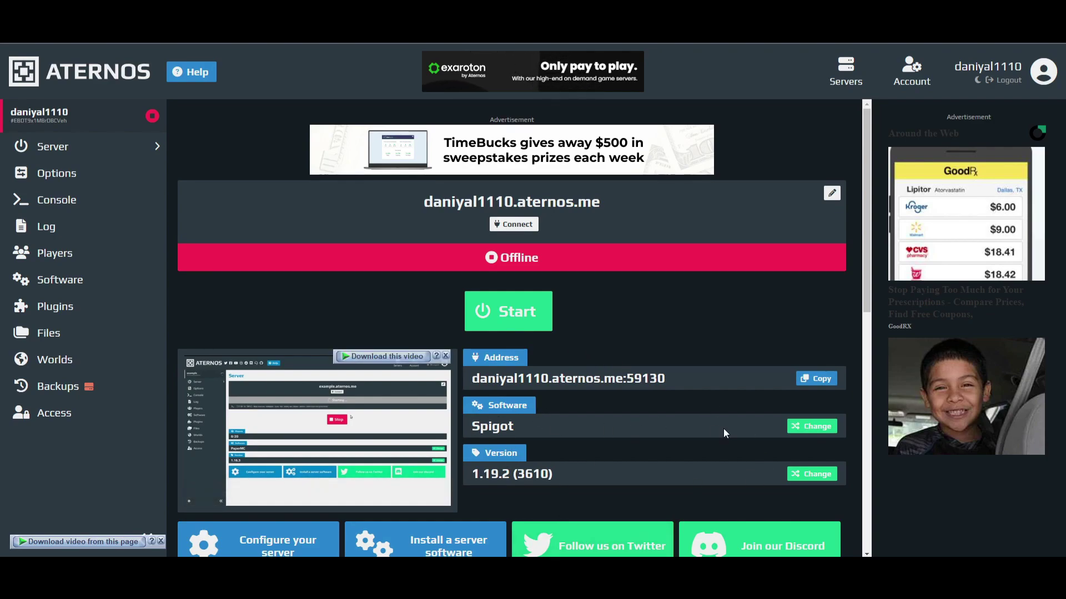
# Select Spigot 1.19.2 (3610) as the server software version.
pyautogui.click(797, 430)
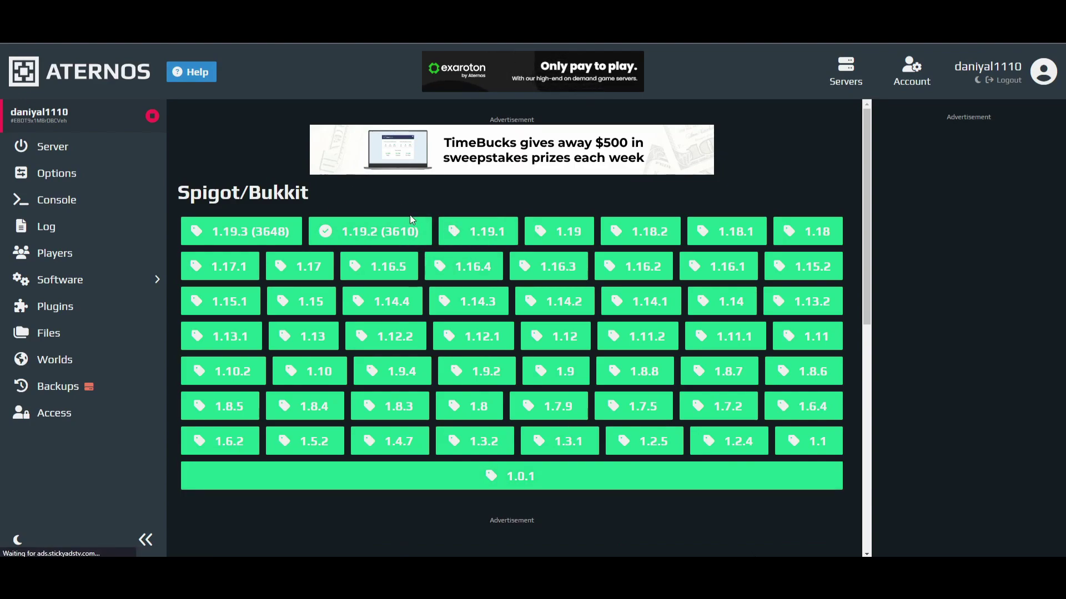
pyautogui.click(375, 234)
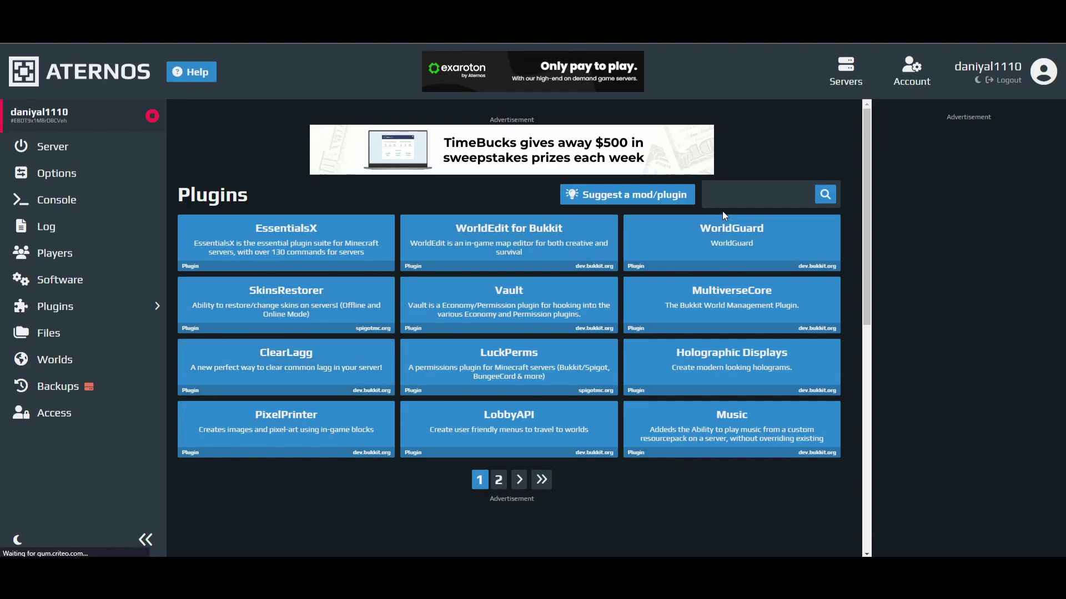
# Search plugins for 'clearlagg' and install ClearLag v3.2.2 from its plugin page.
pyautogui.write('clearlagg')
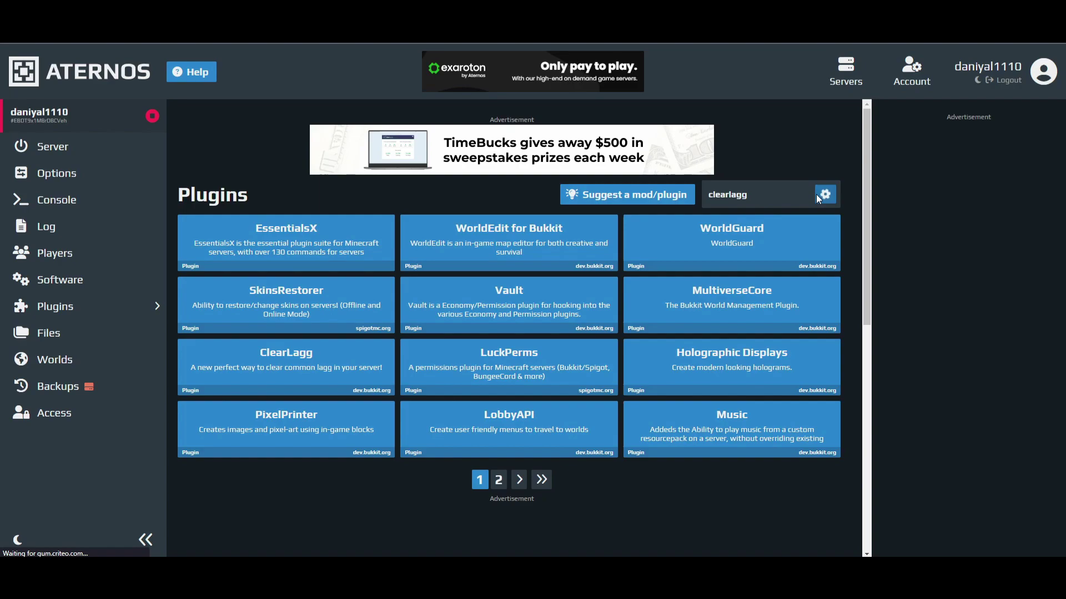
pyautogui.click(815, 194)
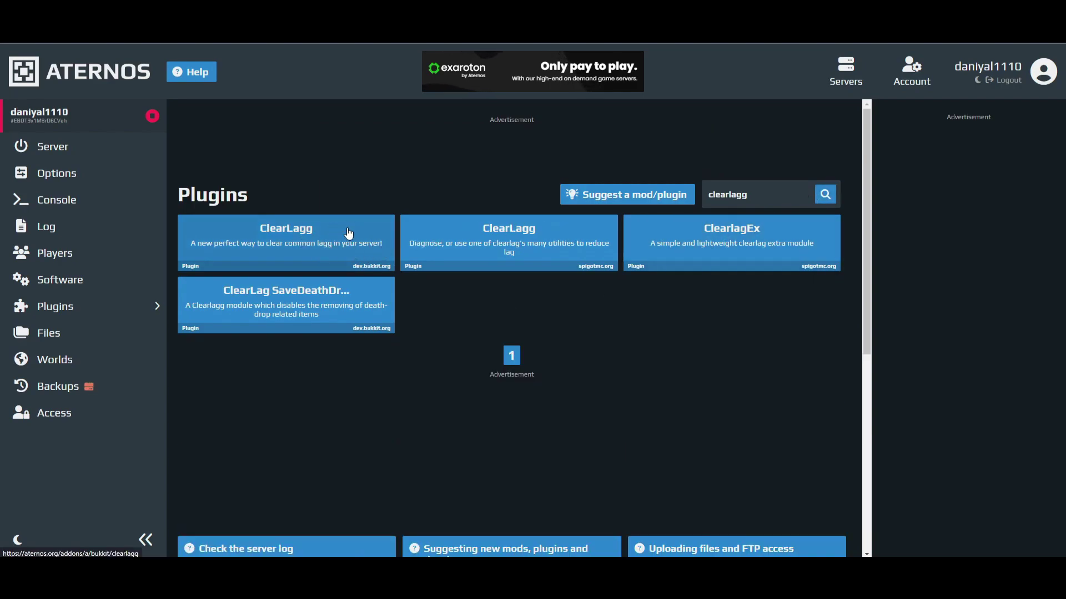
pyautogui.click(266, 244)
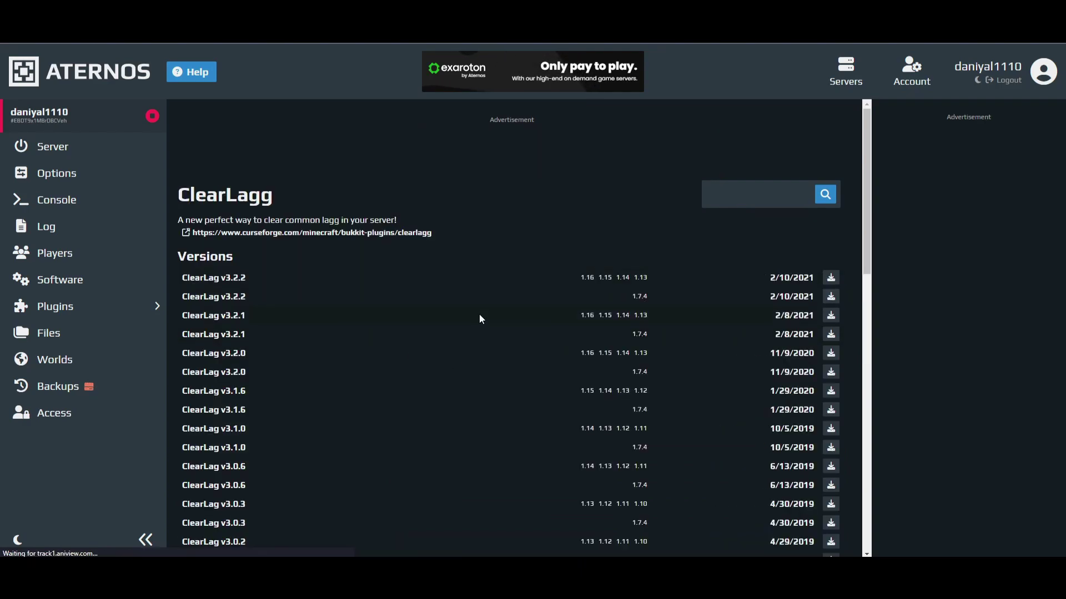
pyautogui.click(829, 277)
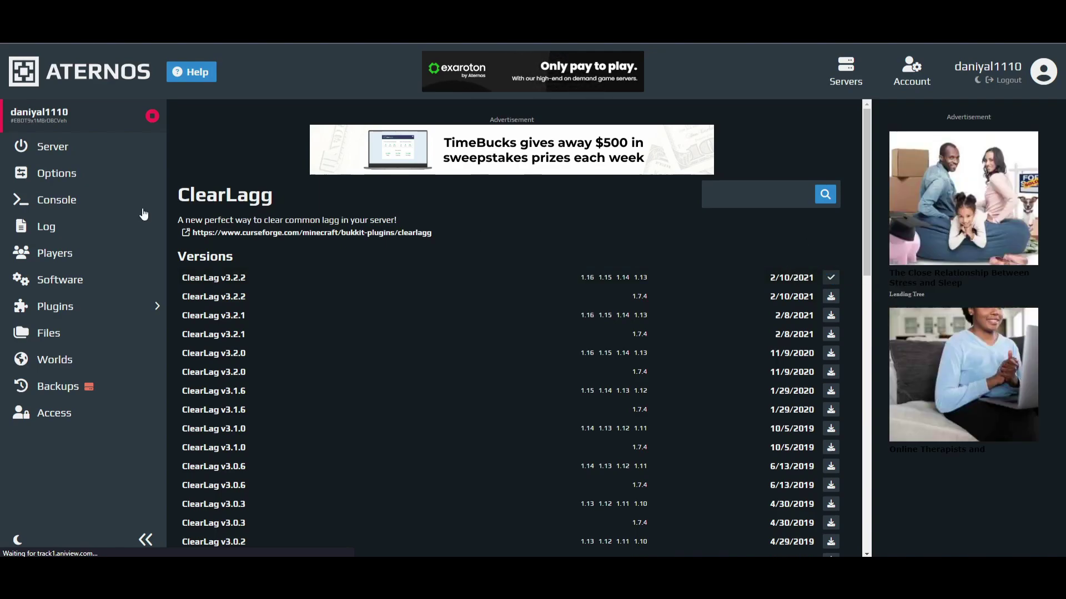
# Return to the full plugin list and search for 'limit pillagers'.
pyautogui.click(74, 307)
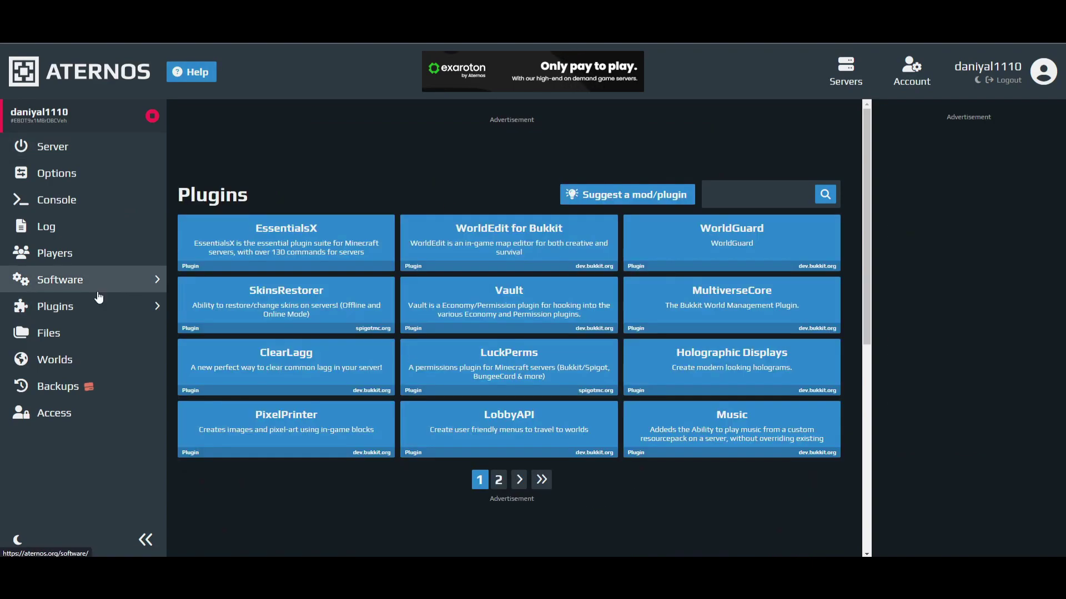
pyautogui.click(720, 196)
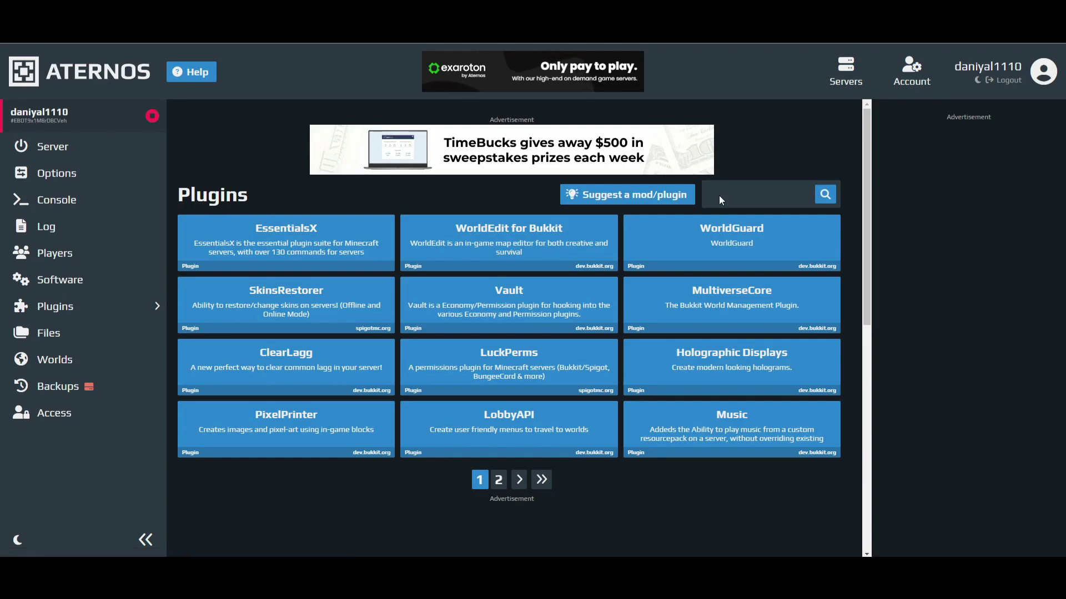
pyautogui.write('limit pi')
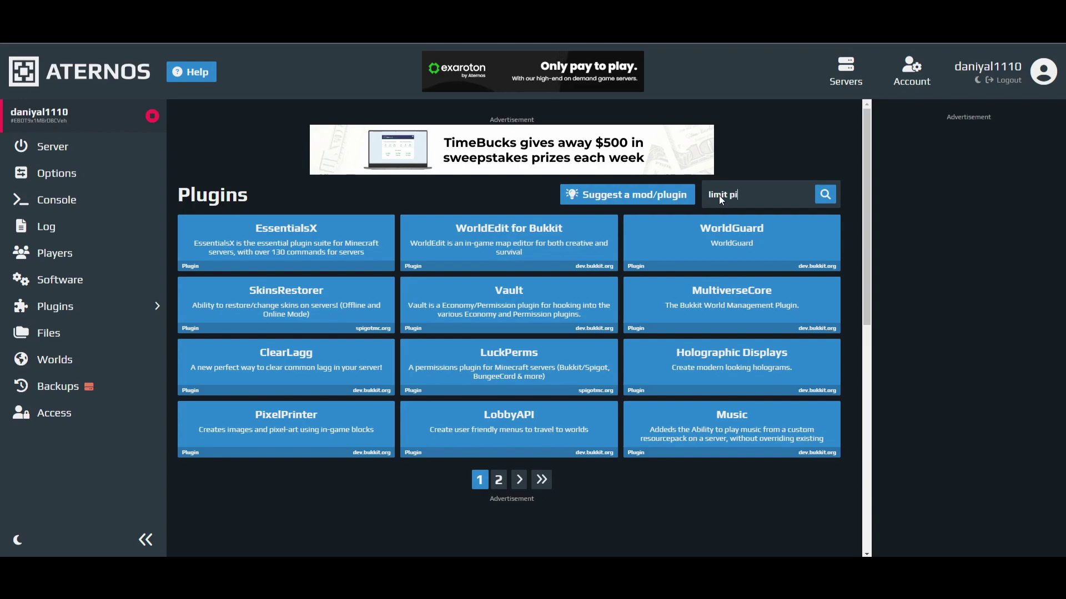
pyautogui.write('lla')
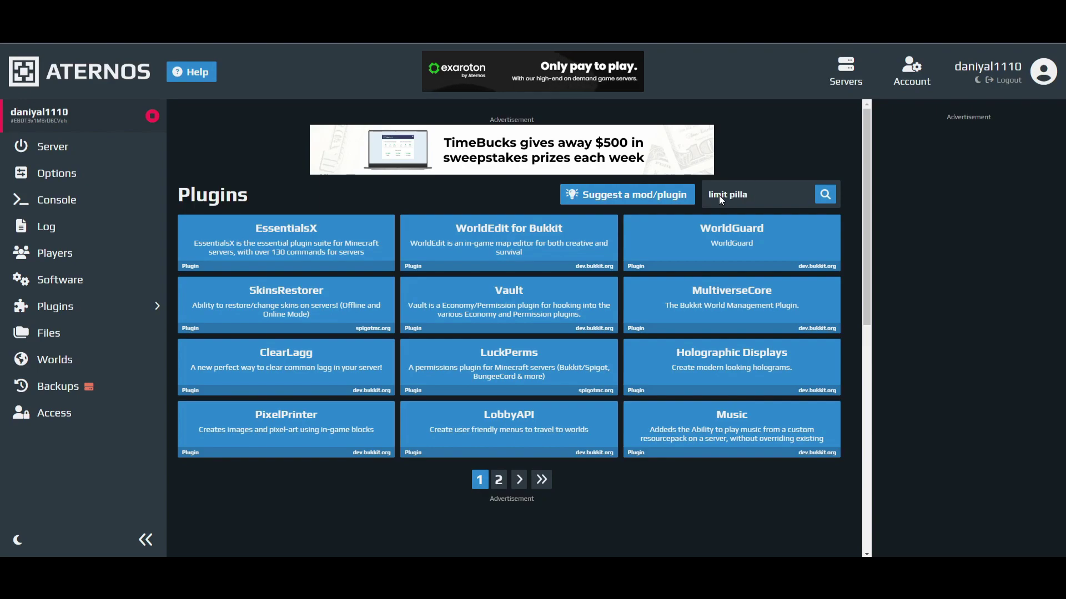
pyautogui.write('gers')
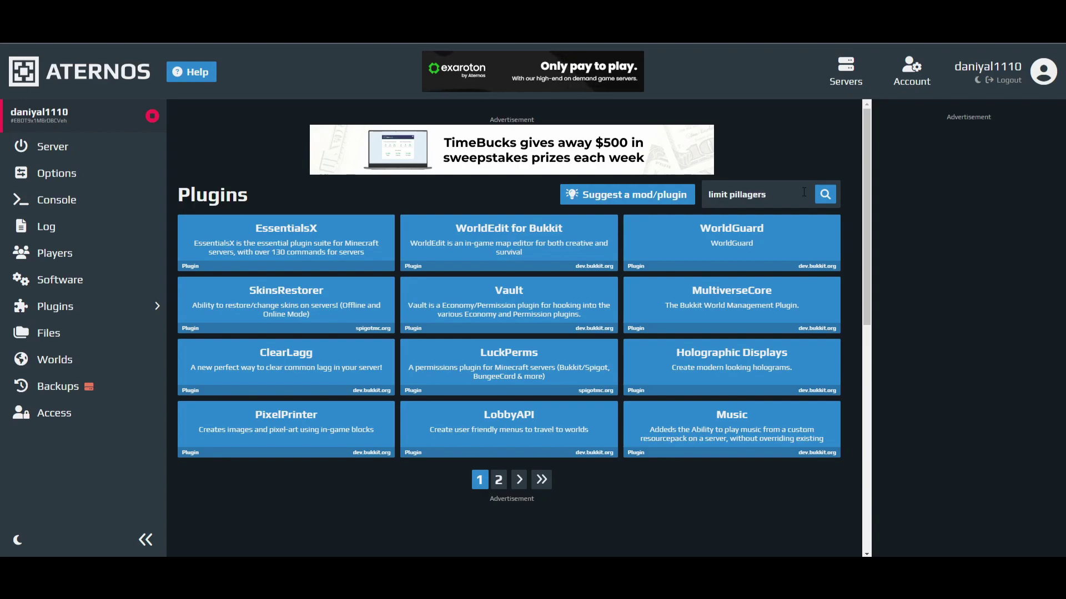
pyautogui.click(821, 193)
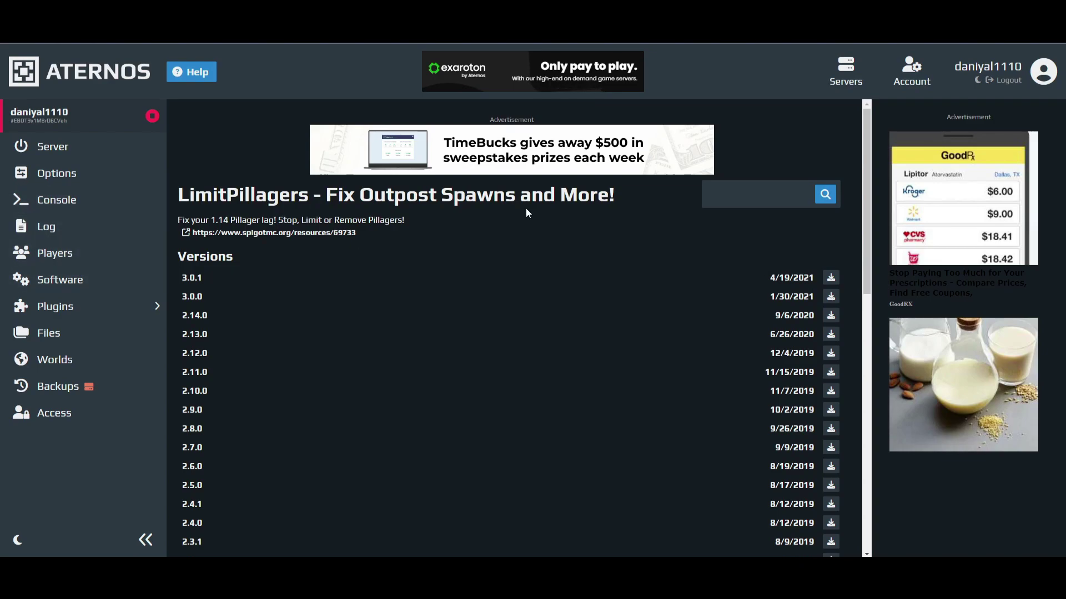
# Search 'village optimiser' and install Villager Optimiser version 1.1.1.
pyautogui.click(729, 198)
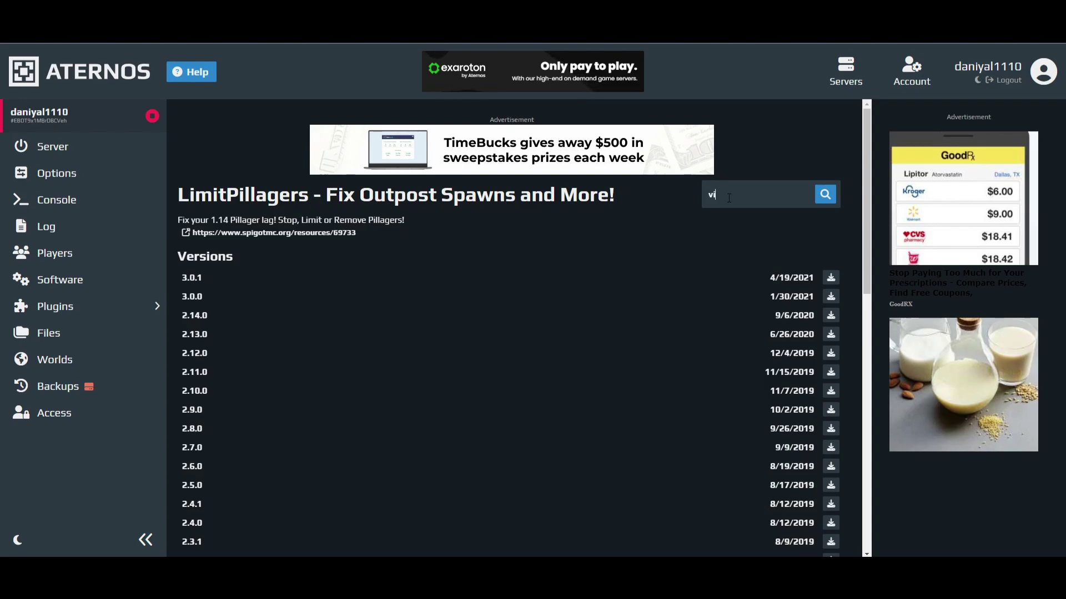
pyautogui.write('village optimise')
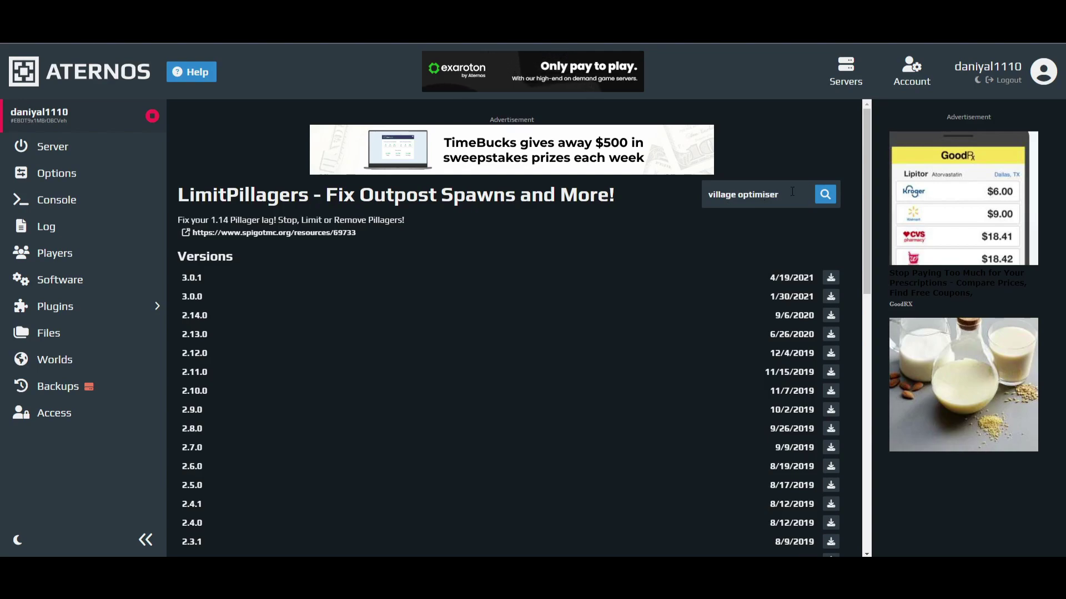
pyautogui.write('r')
pyautogui.press('Return')
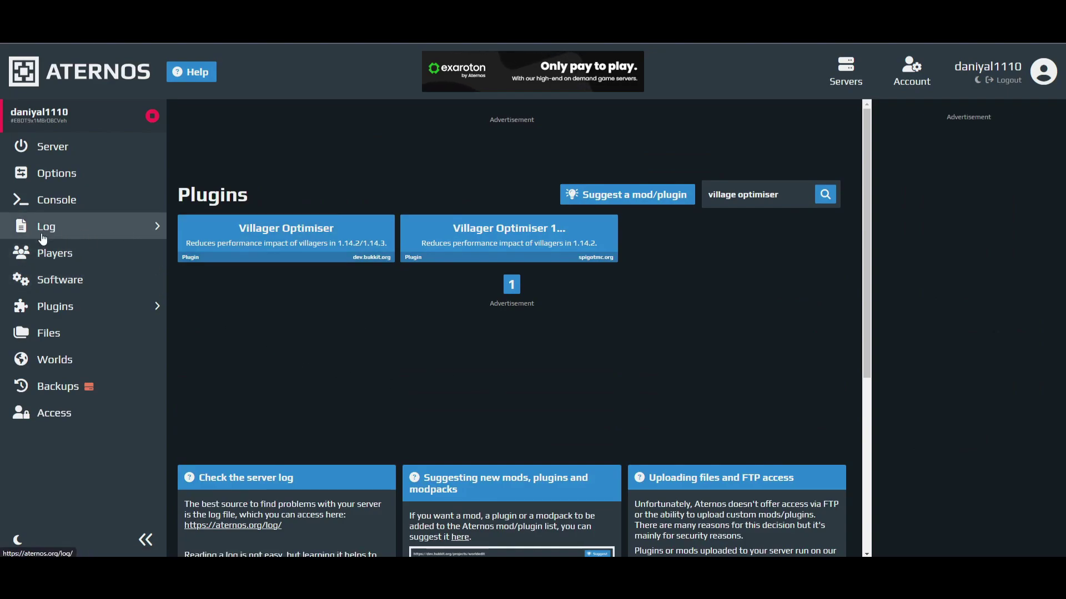
pyautogui.click(270, 239)
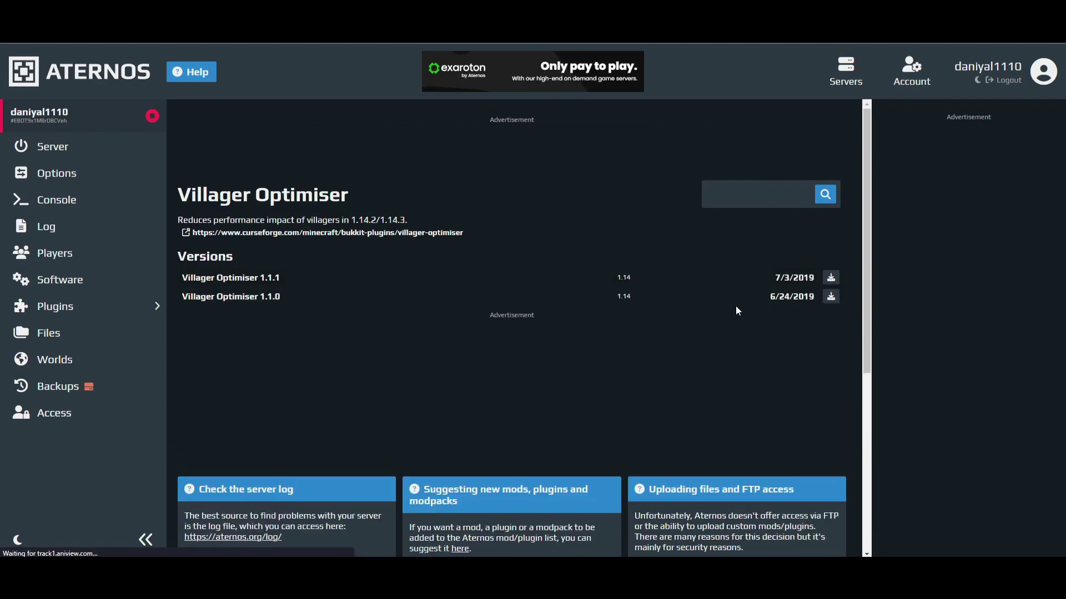
pyautogui.click(827, 276)
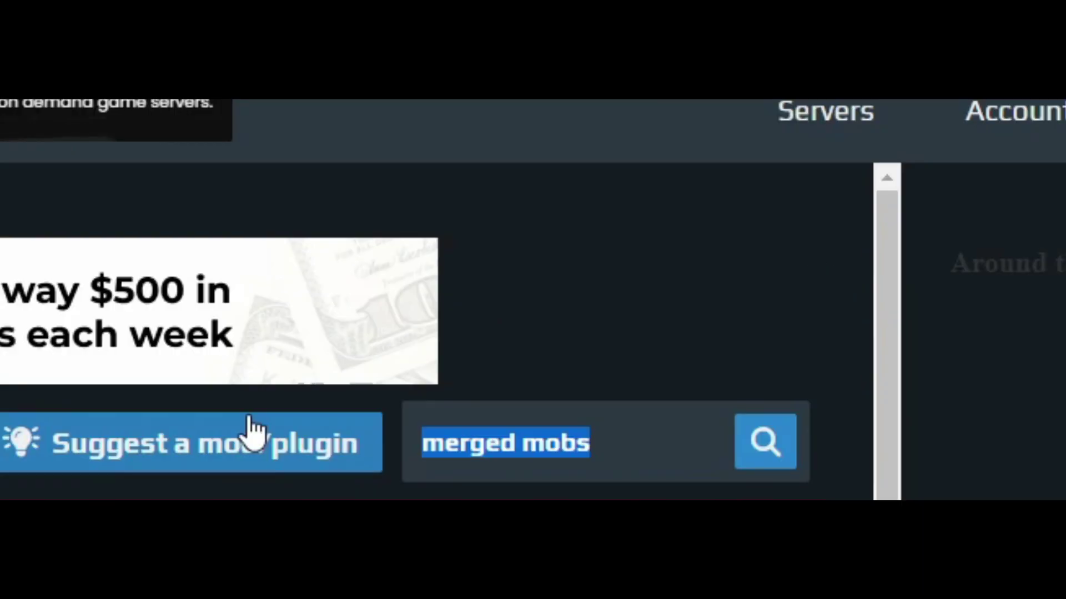
# Search 'farm limiter' and install NoMobLag Entity Farm Limiter version 2.3.4.
pyautogui.write('farem ')
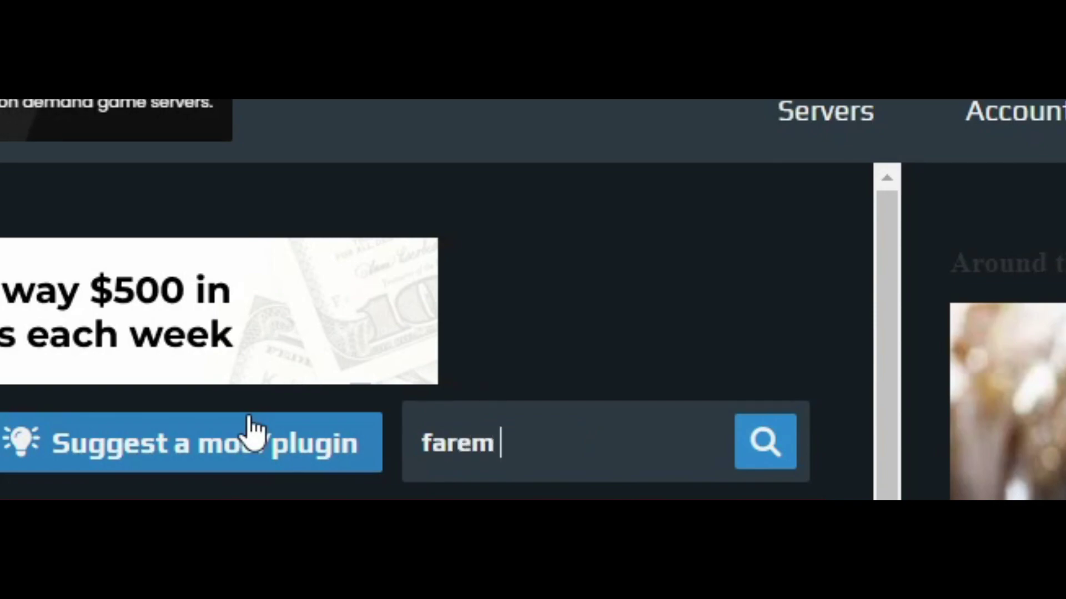
pyautogui.write('limiter')
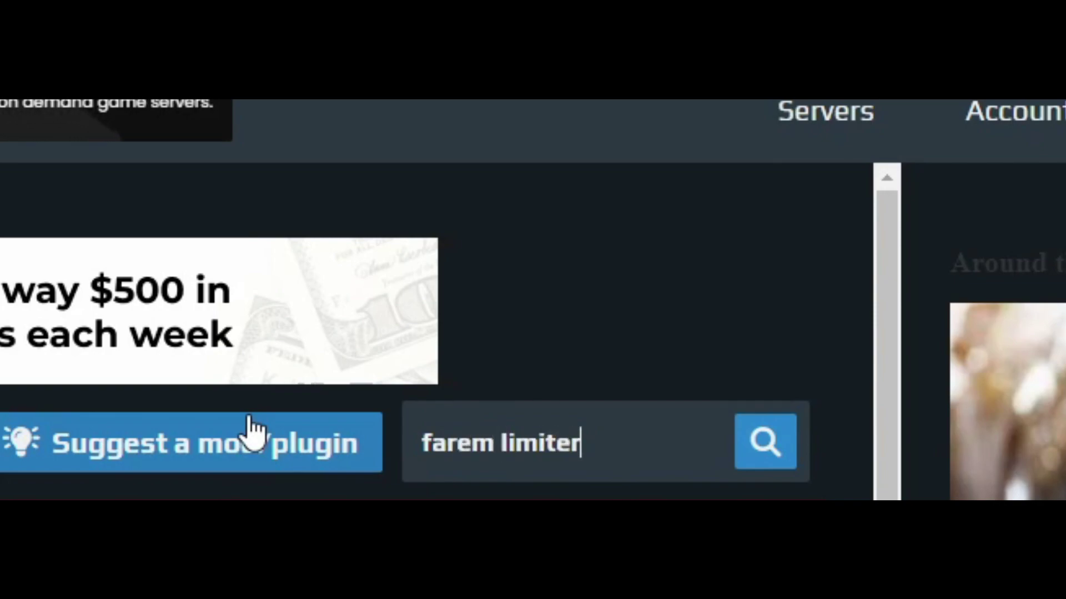
pyautogui.press('Left')
pyautogui.press('Left')
pyautogui.press('Left')
pyautogui.press('Left')
pyautogui.press('Left')
pyautogui.press('Left')
pyautogui.press('Left')
pyautogui.press('Left')
pyautogui.press('Left')
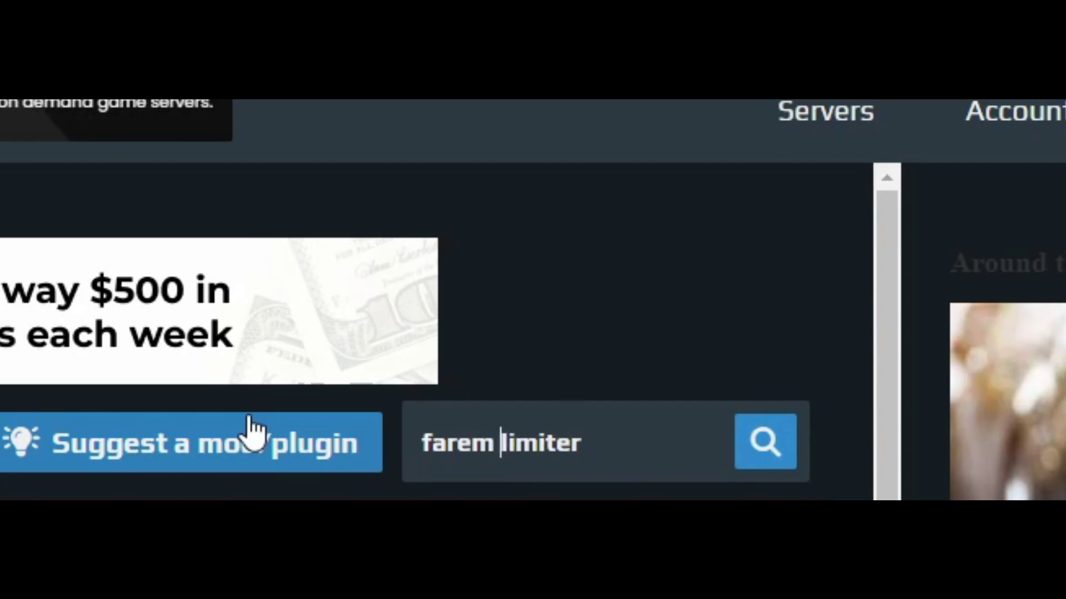
pyautogui.press('BackSpace')
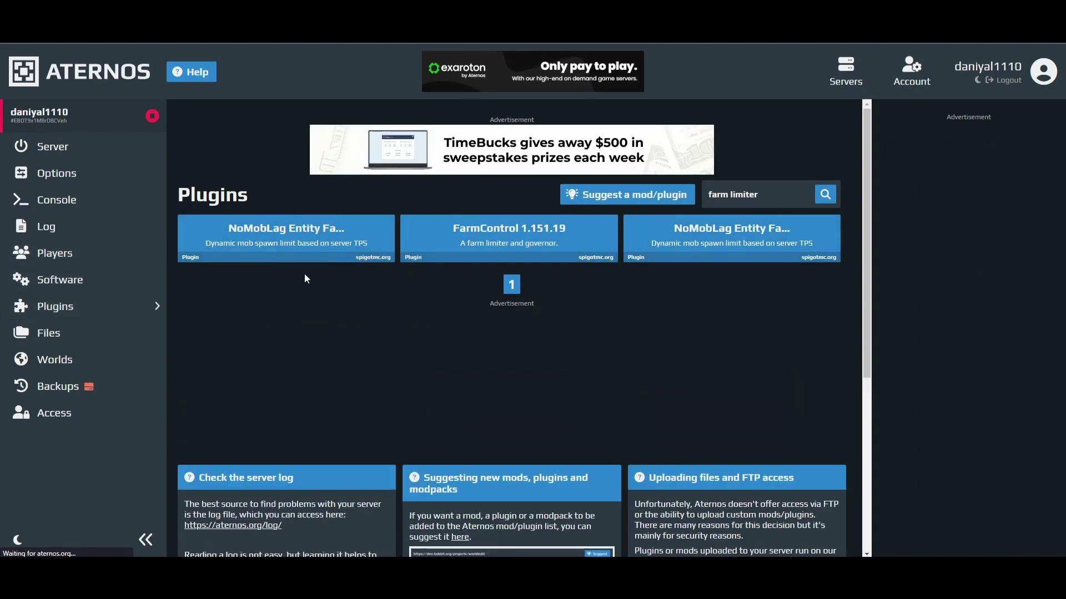
pyautogui.click(251, 253)
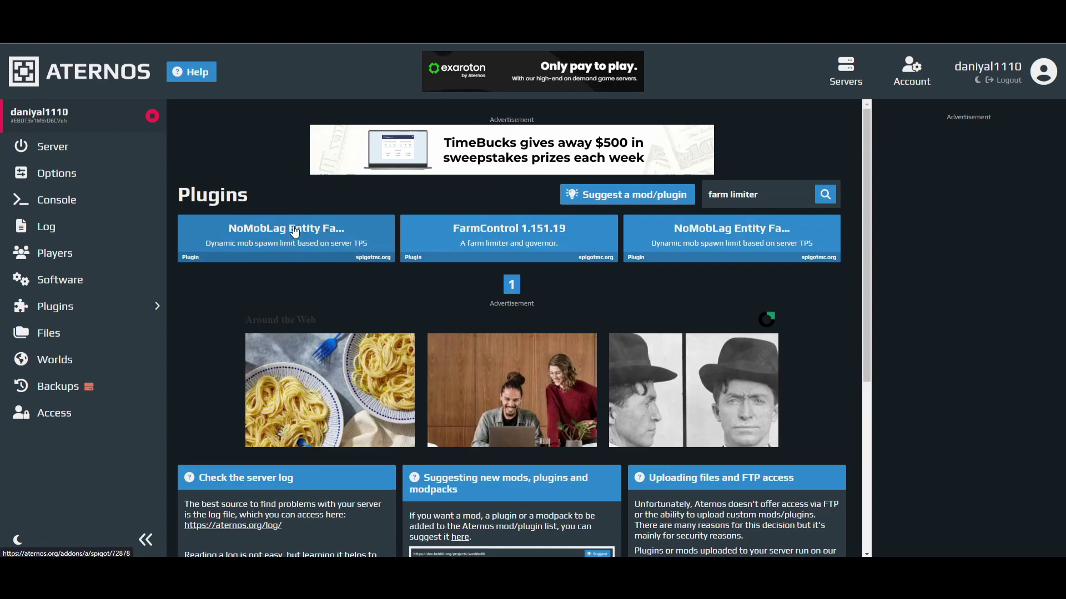
pyautogui.click(345, 237)
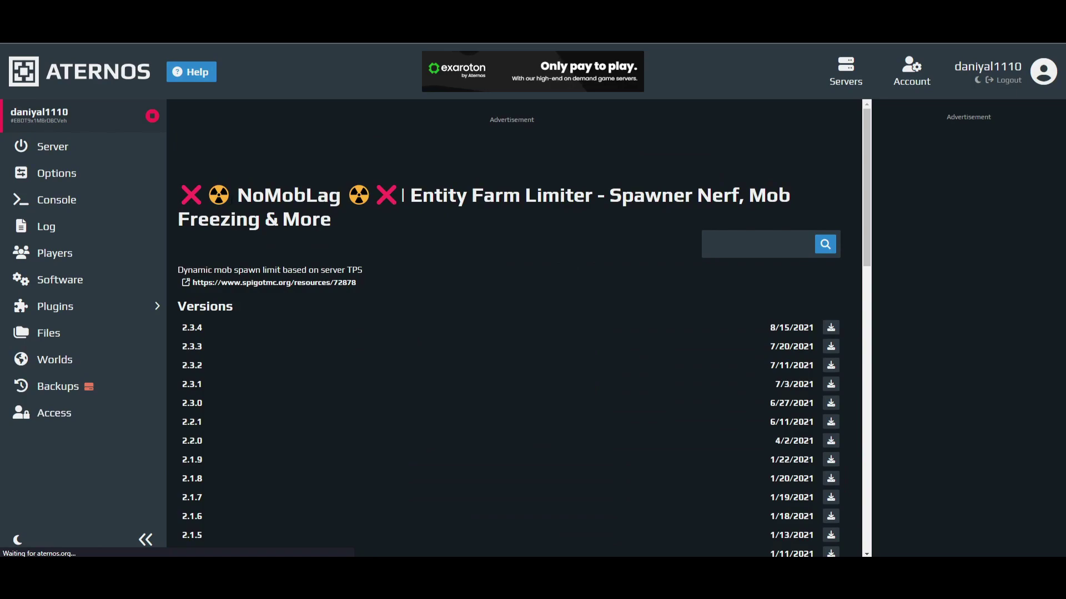
pyautogui.tripleClick(211, 196)
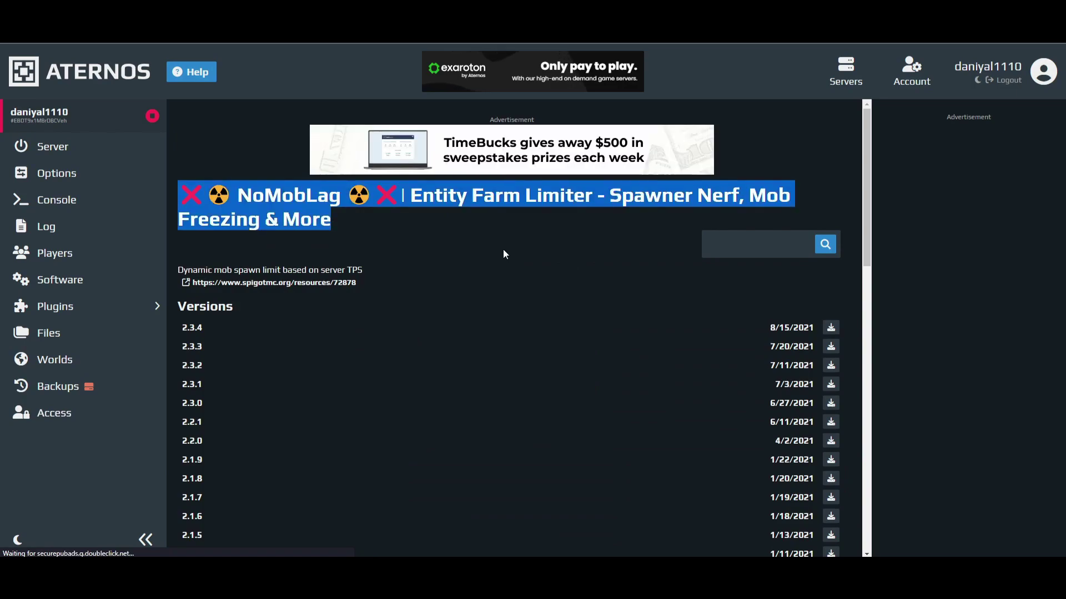
pyautogui.click(422, 220)
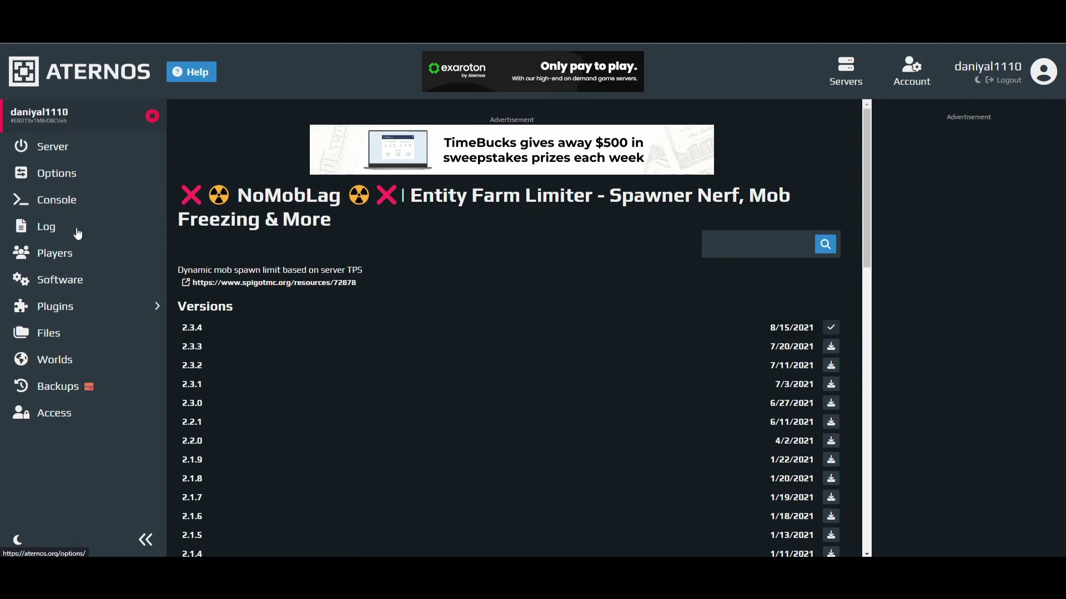
pyautogui.click(762, 253)
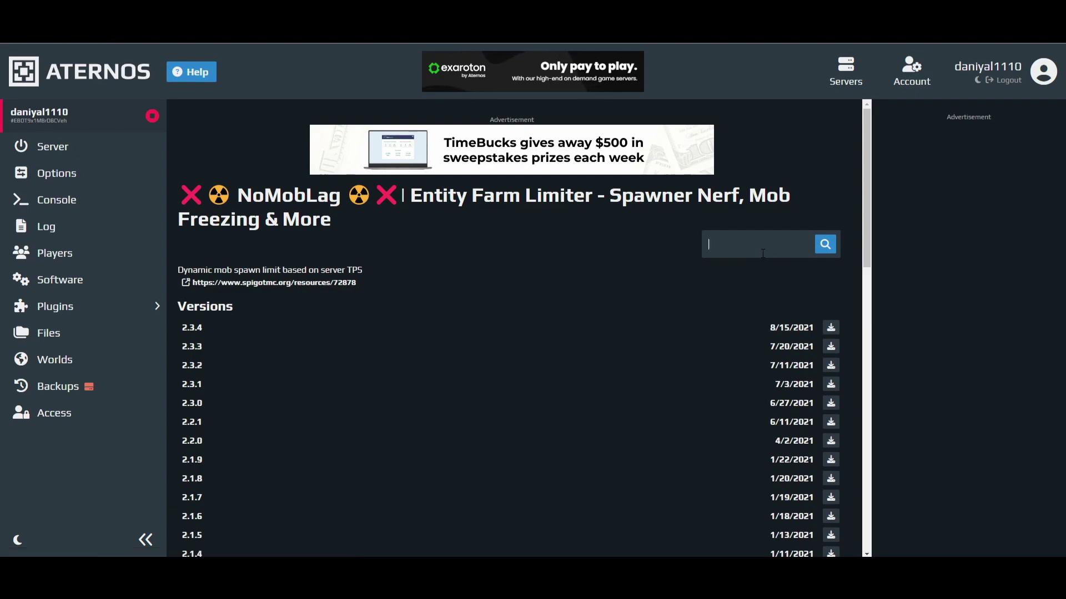
# Search 'lag assist' and scroll through the Lockette plugin's version list.
pyautogui.write('ass')
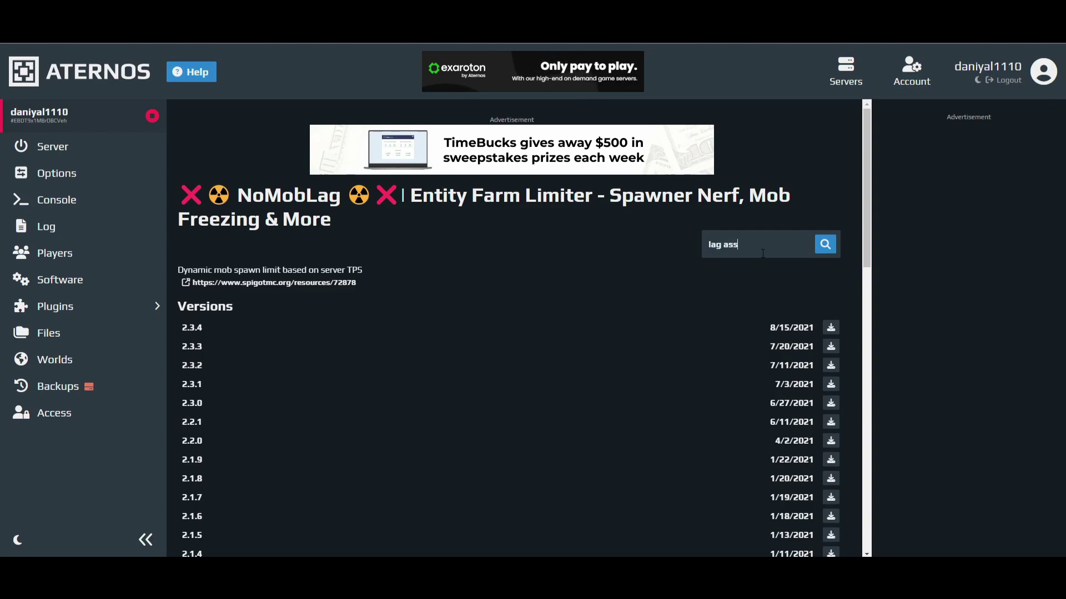
pyautogui.write('ist')
pyautogui.press('Return')
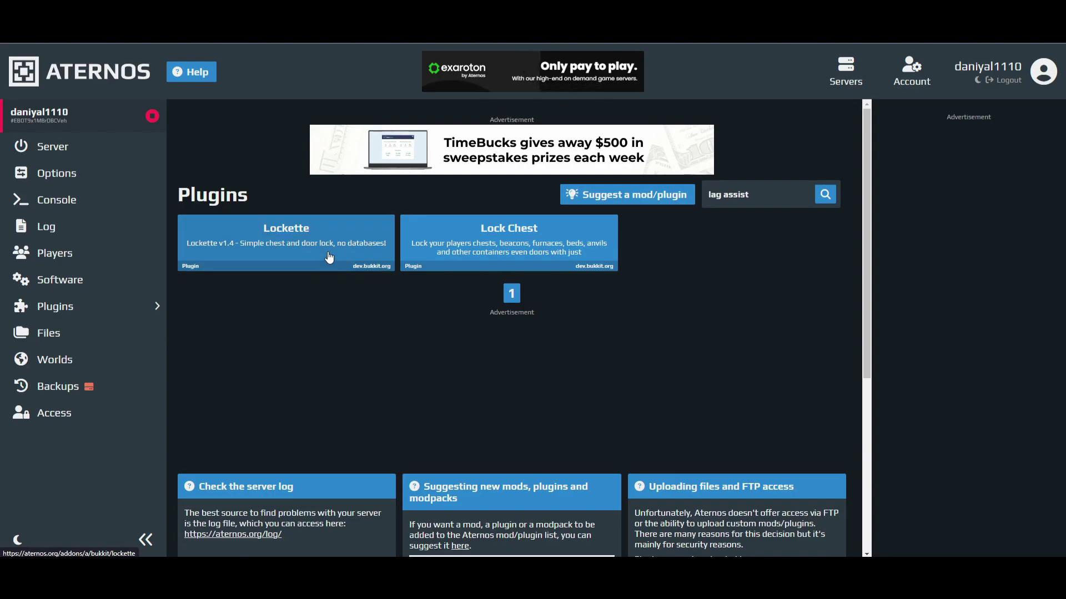
pyautogui.click(283, 249)
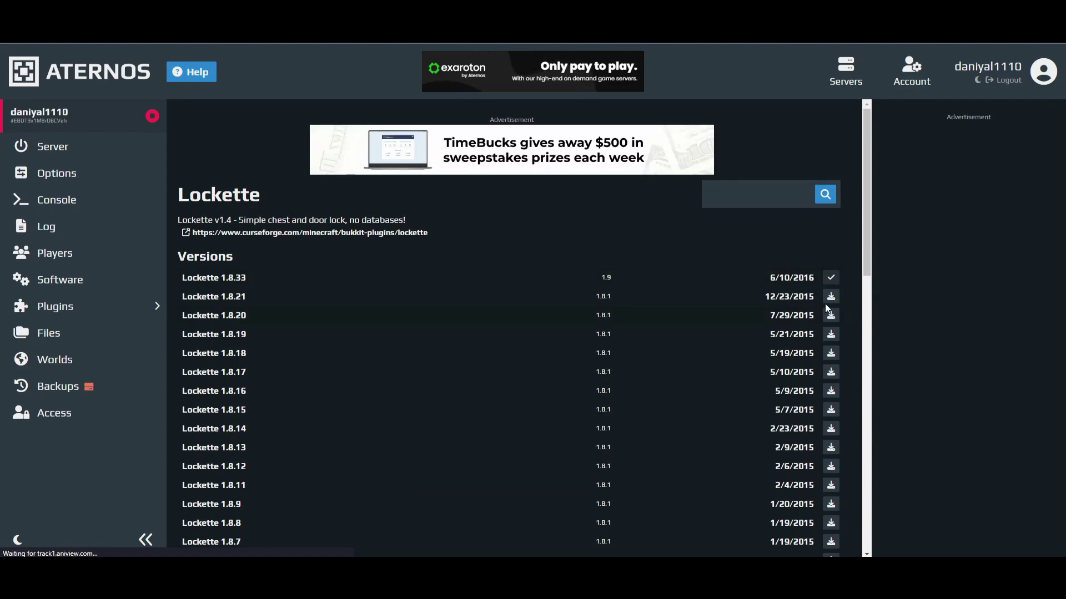
pyautogui.scroll(-5, 720, 281)
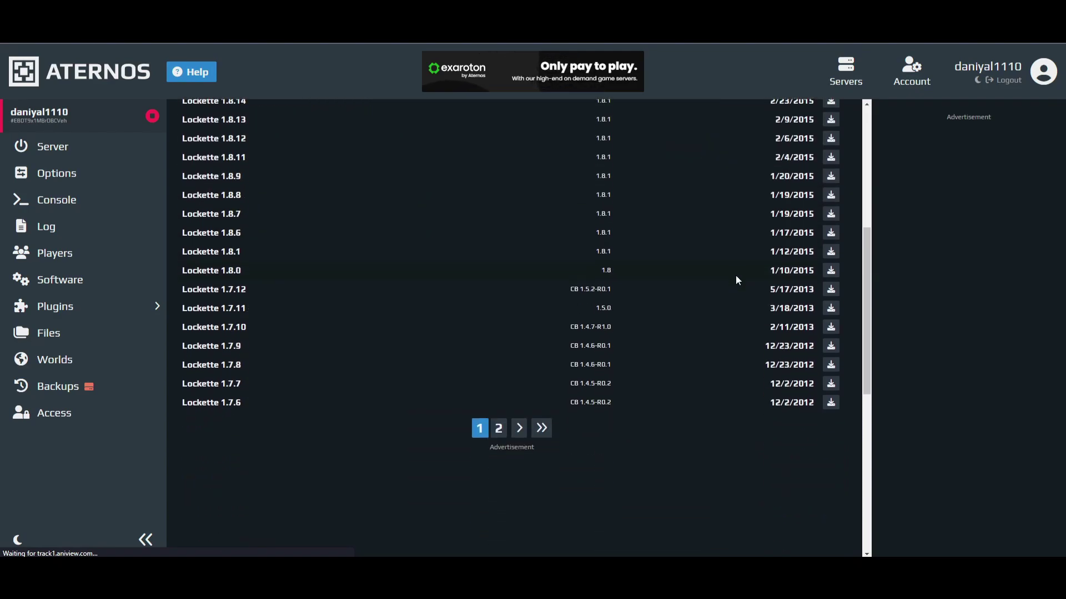
pyautogui.scroll(4, 736, 278)
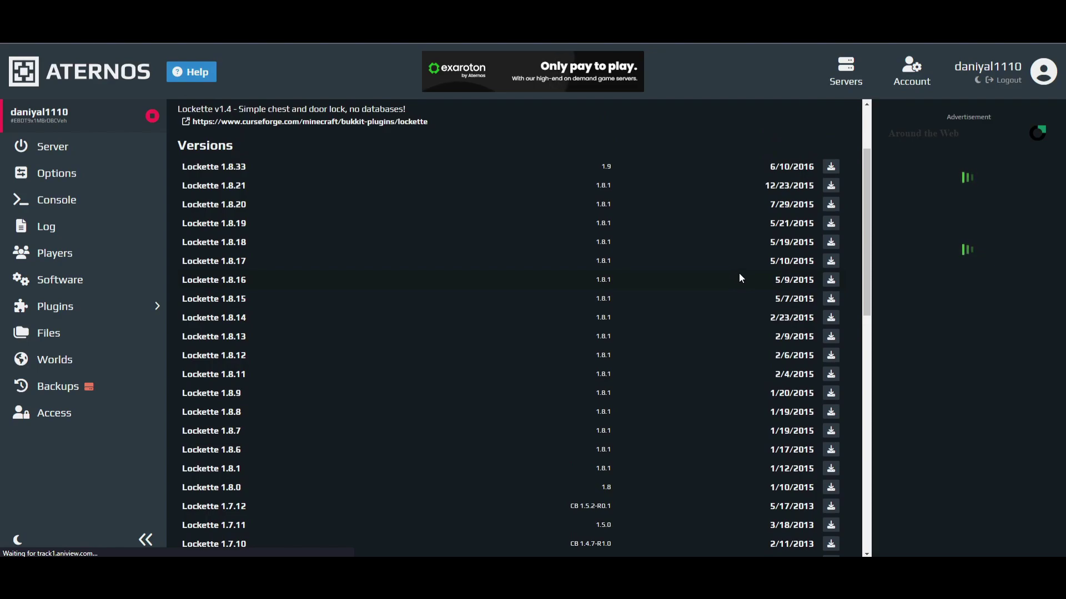
pyautogui.scroll(5, 739, 278)
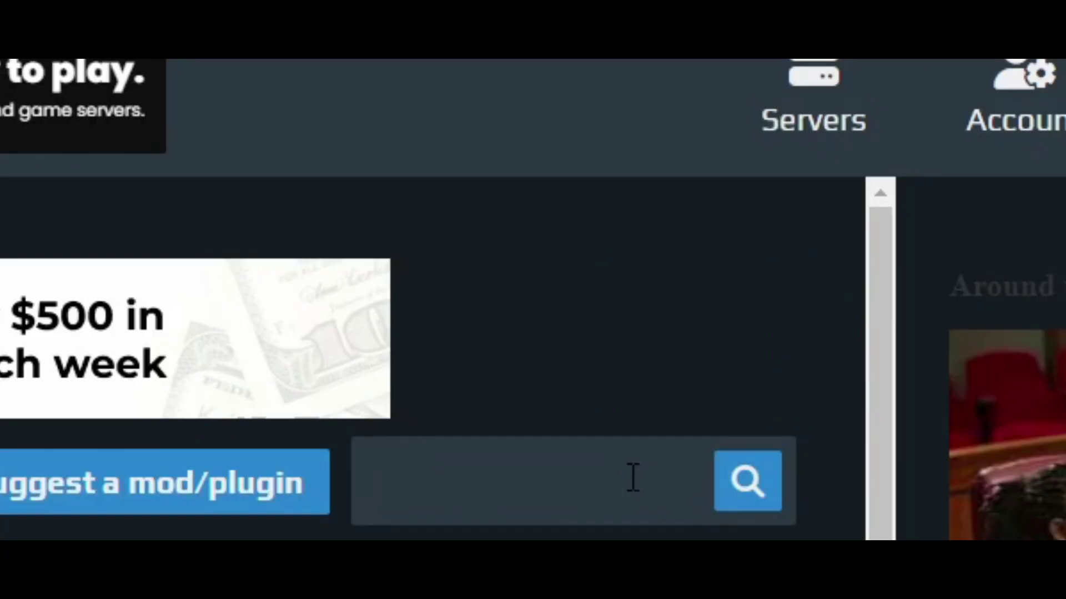
# Search 'stackmob' and open the StackMobs plugin page.
pyautogui.write('stack')
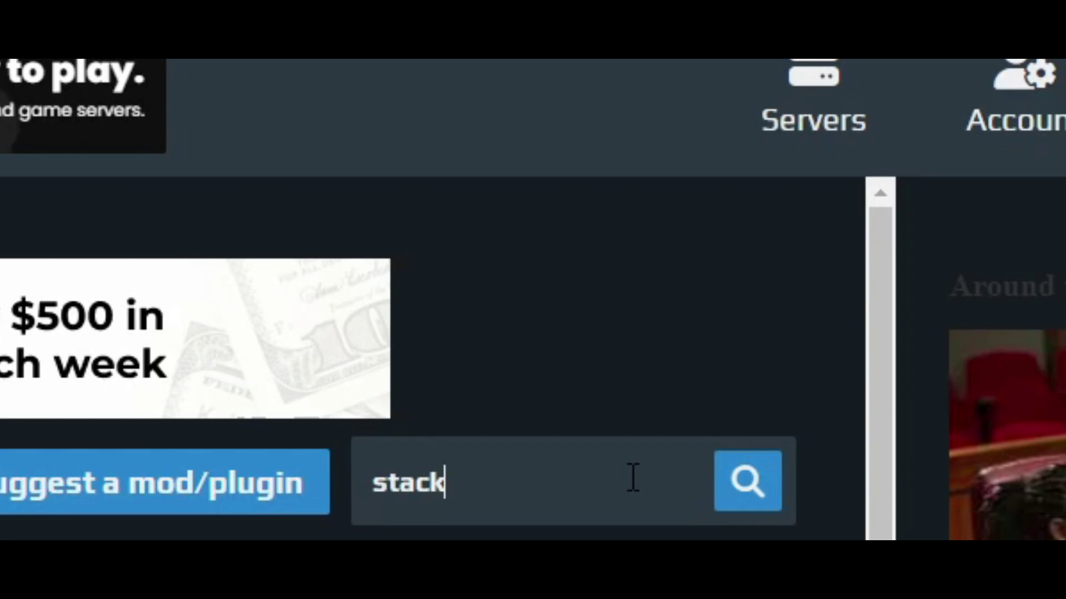
pyautogui.write('mob')
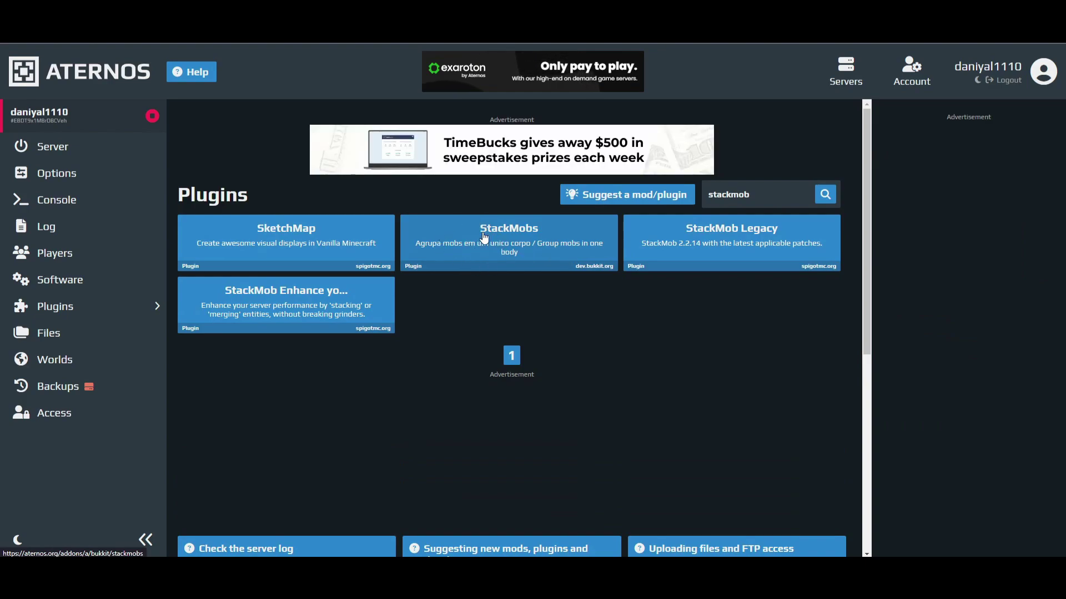
pyautogui.click(527, 248)
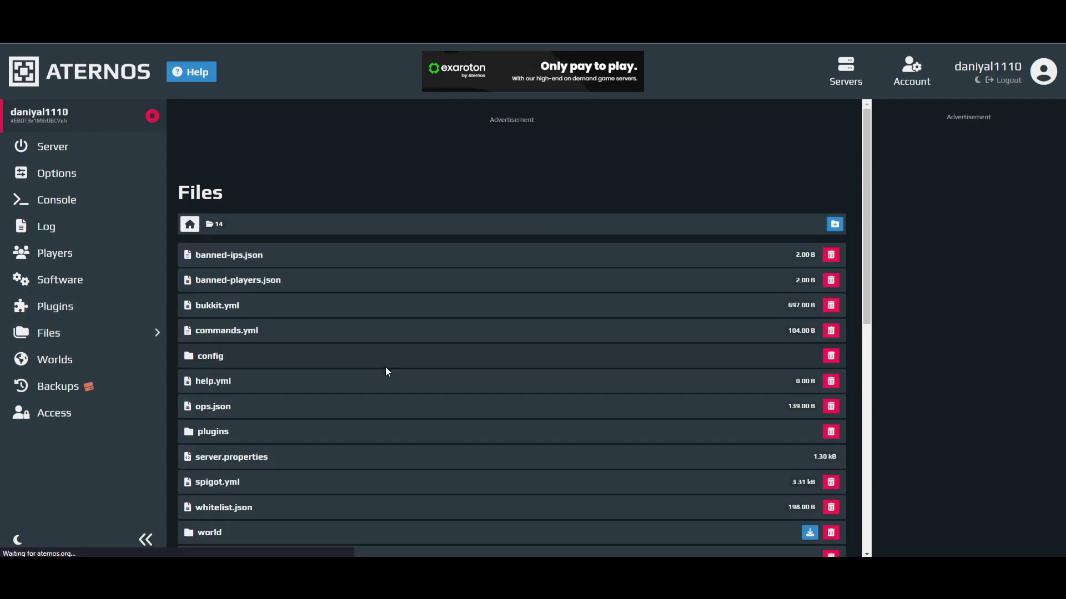
# Open bukkit.yml from the server's file list and look through its contents.
pyautogui.scroll(-2, 248, 332)
pyautogui.scroll(2, 249, 331)
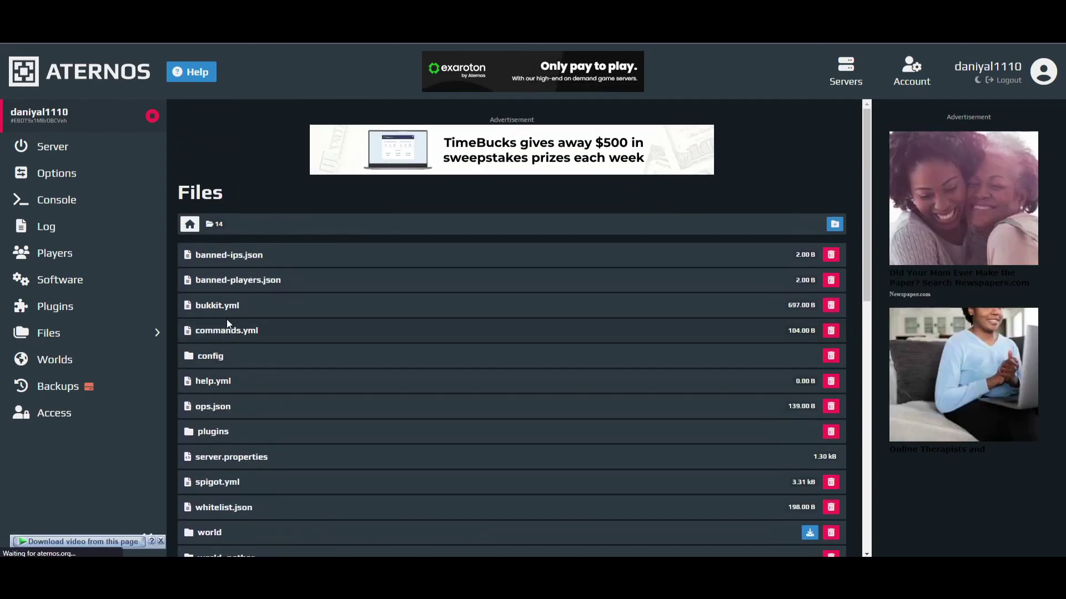
pyautogui.scroll(-1, 283, 389)
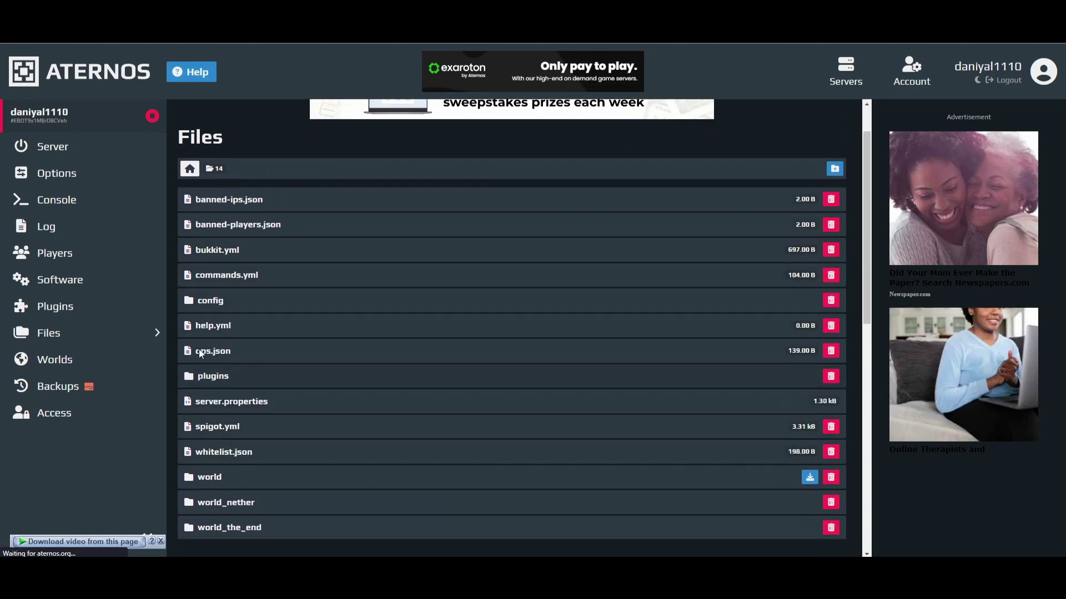
pyautogui.click(215, 259)
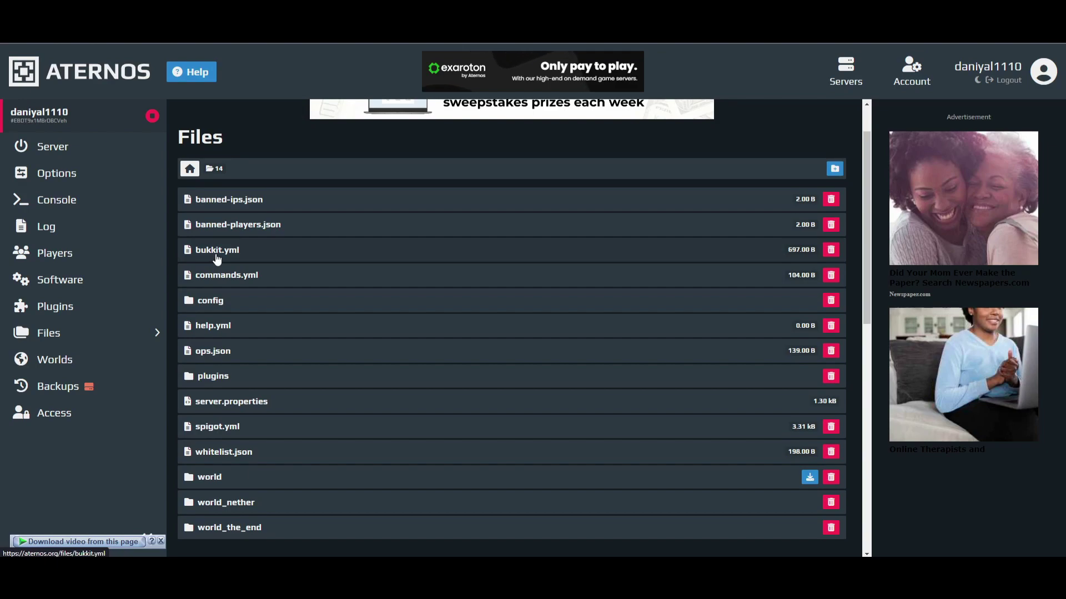
pyautogui.click(217, 259)
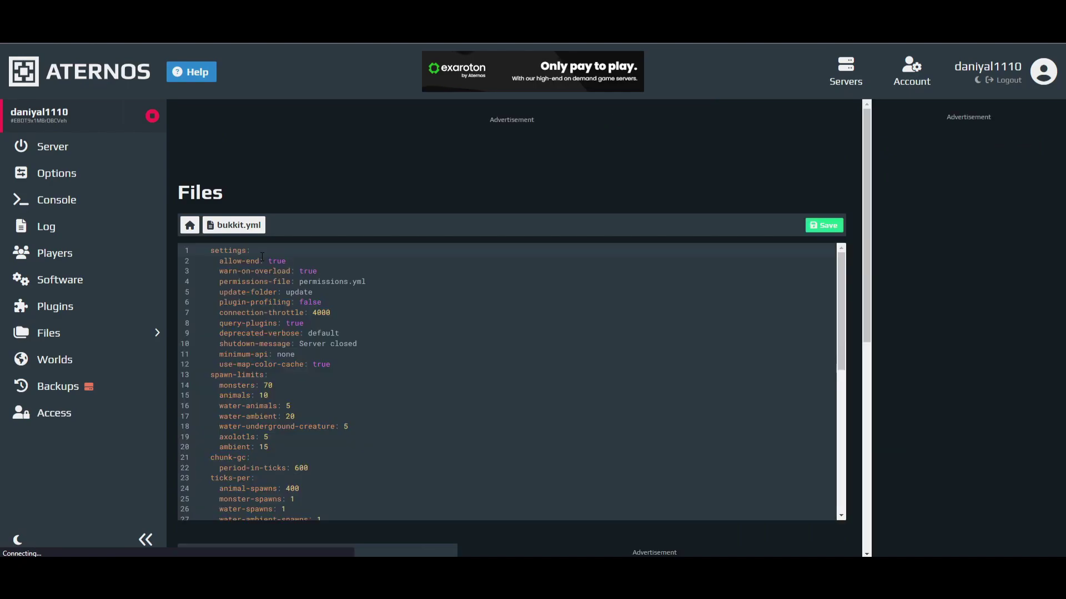
pyautogui.scroll(-3, 344, 348)
pyautogui.scroll(3, 343, 350)
pyautogui.scroll(-3, 343, 350)
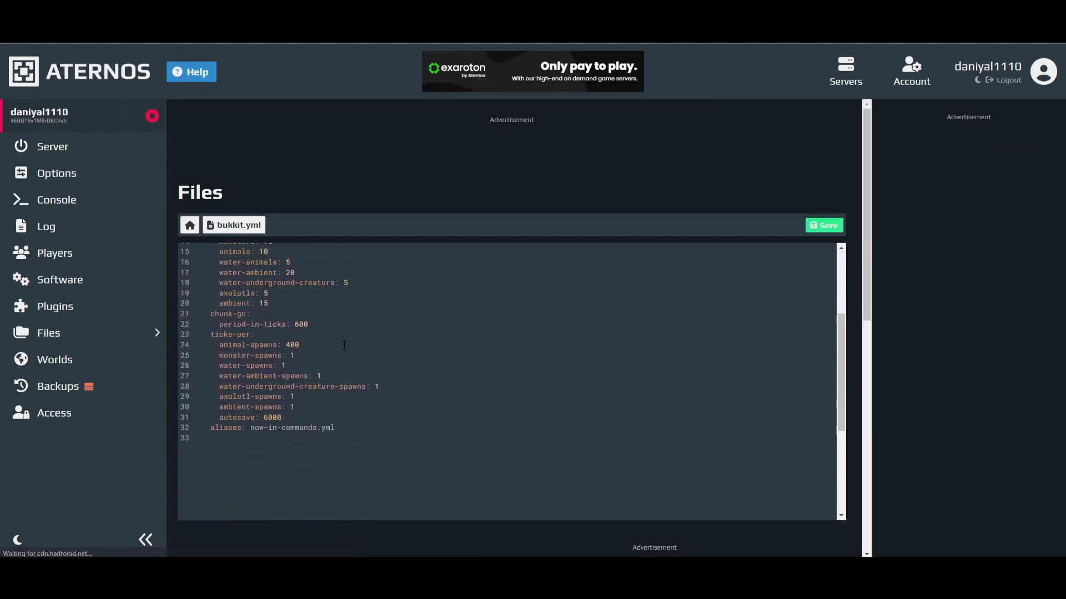
pyautogui.scroll(3, 344, 347)
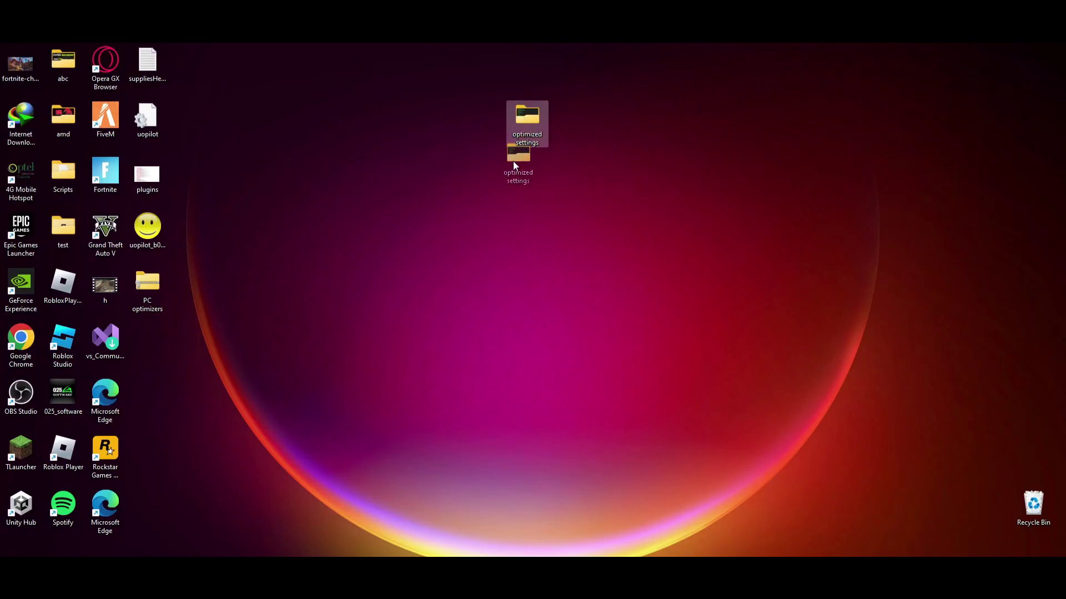
# Open the desktop's 'optimized settings' folder and view the bukkit reference image.
pyautogui.moveTo(513, 161); pyautogui.dragTo(488, 191)
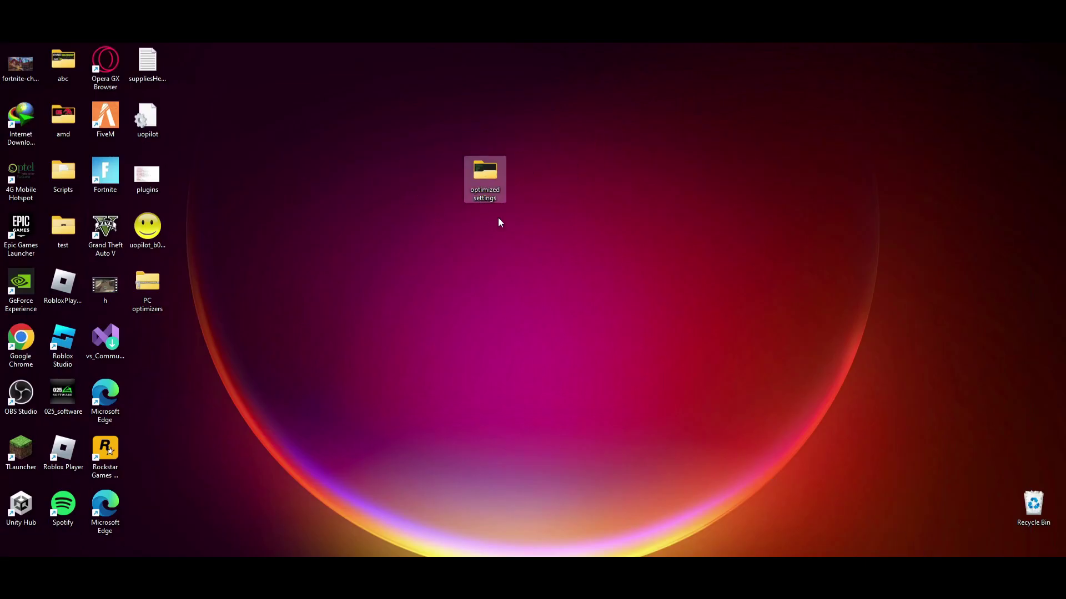
pyautogui.doubleClick(487, 174)
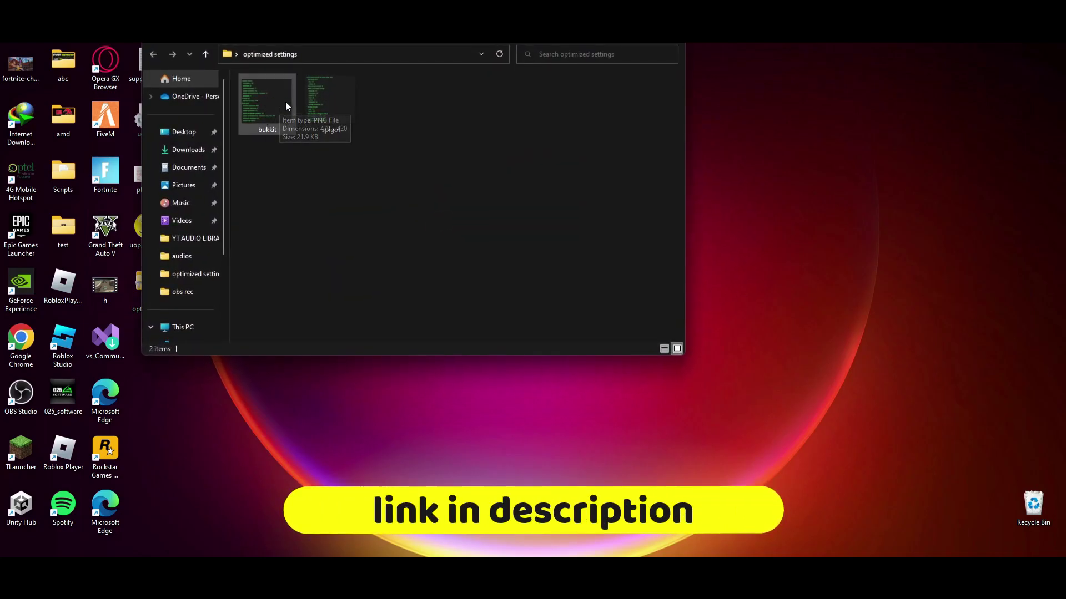
pyautogui.doubleClick(256, 106)
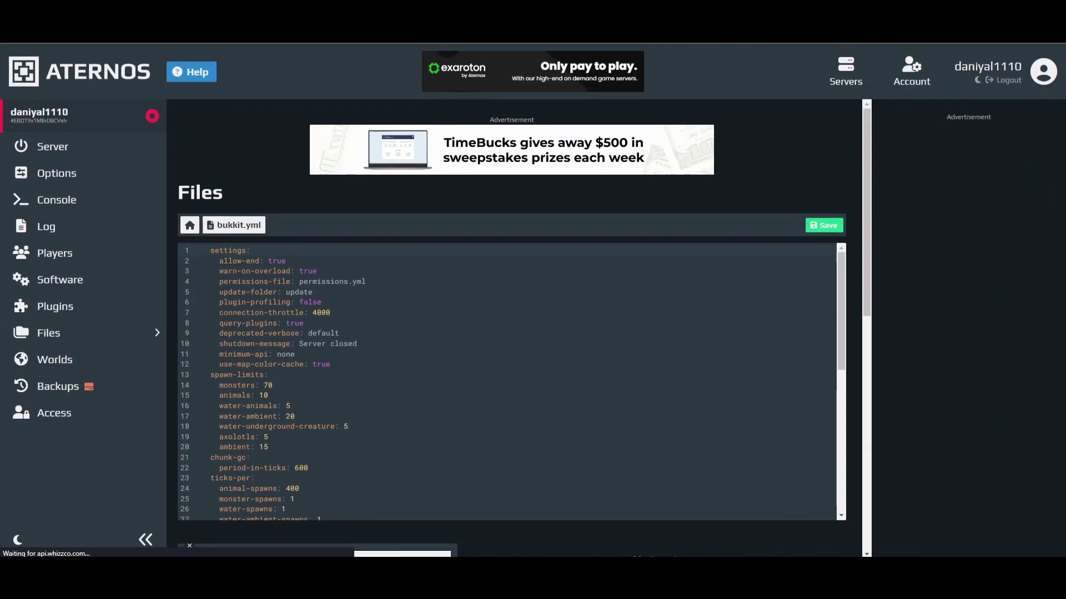
# Move the bukkit.png reference image to the lower right, beside the bukkit.yml editor.
pyautogui.hotkey('alt', 'Tab')
pyautogui.moveTo(587, 171); pyautogui.dragTo(795, 242)
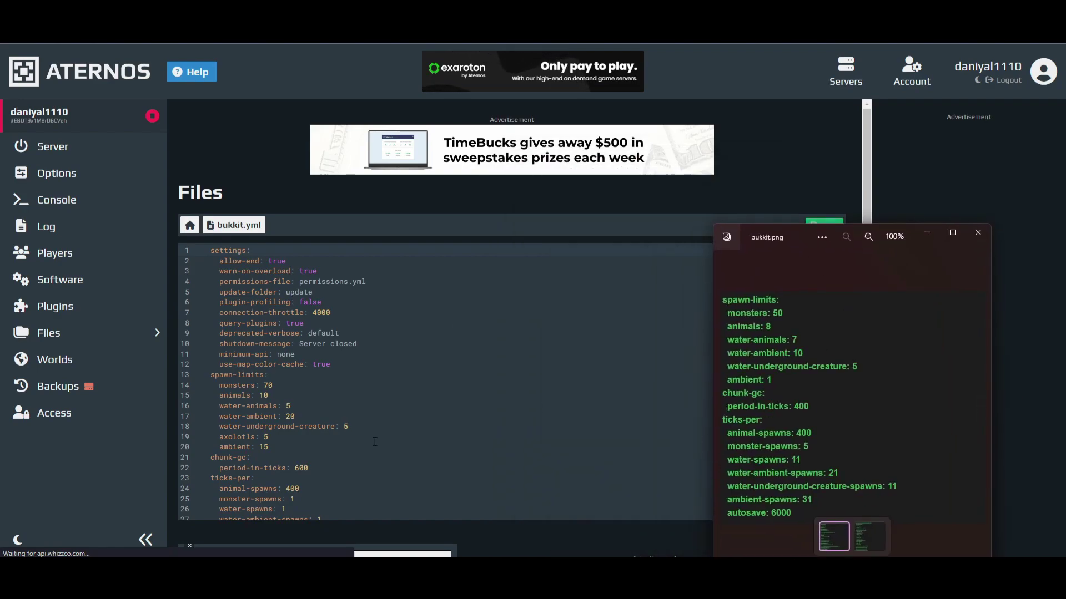
pyautogui.click(300, 463)
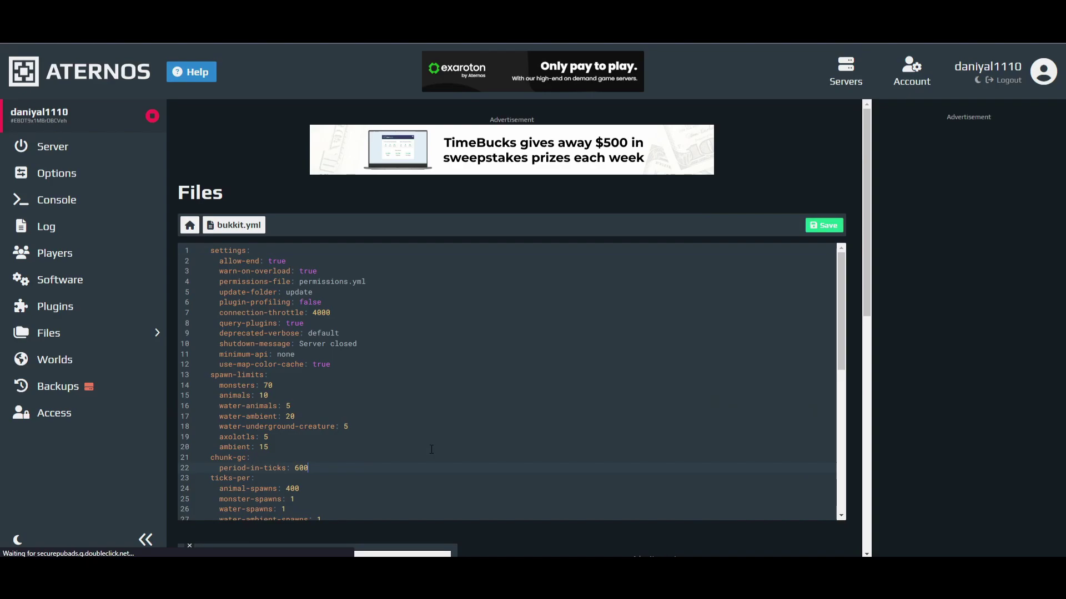
pyautogui.scroll(-3, 449, 448)
pyautogui.scroll(1, 448, 448)
pyautogui.scroll(-1, 448, 448)
pyautogui.scroll(3, 449, 449)
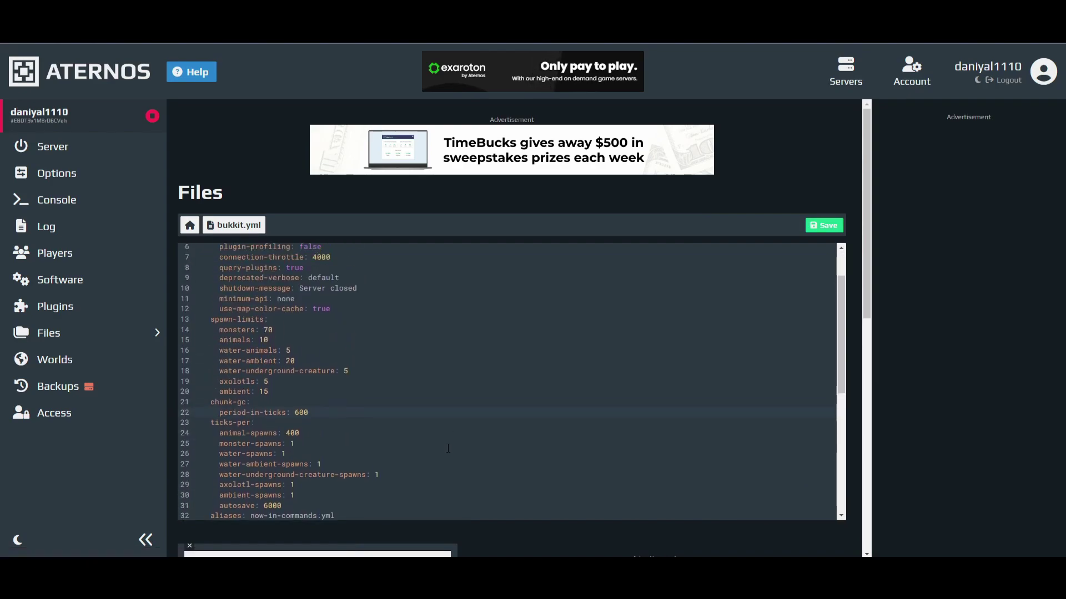
# Open find-and-replace in bukkit.yml with the reference values (monsters 50, animals 8) visible.
pyautogui.press('Up')
pyautogui.press('Up')
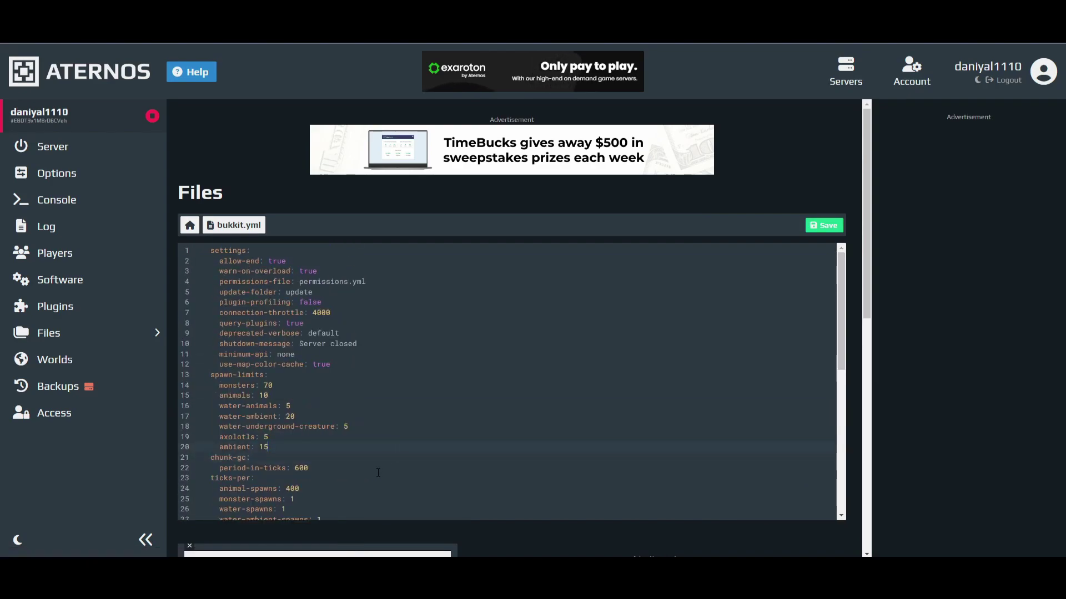
pyautogui.hotkey('ctrl', 'f')
pyautogui.scroll(-1, 356, 388)
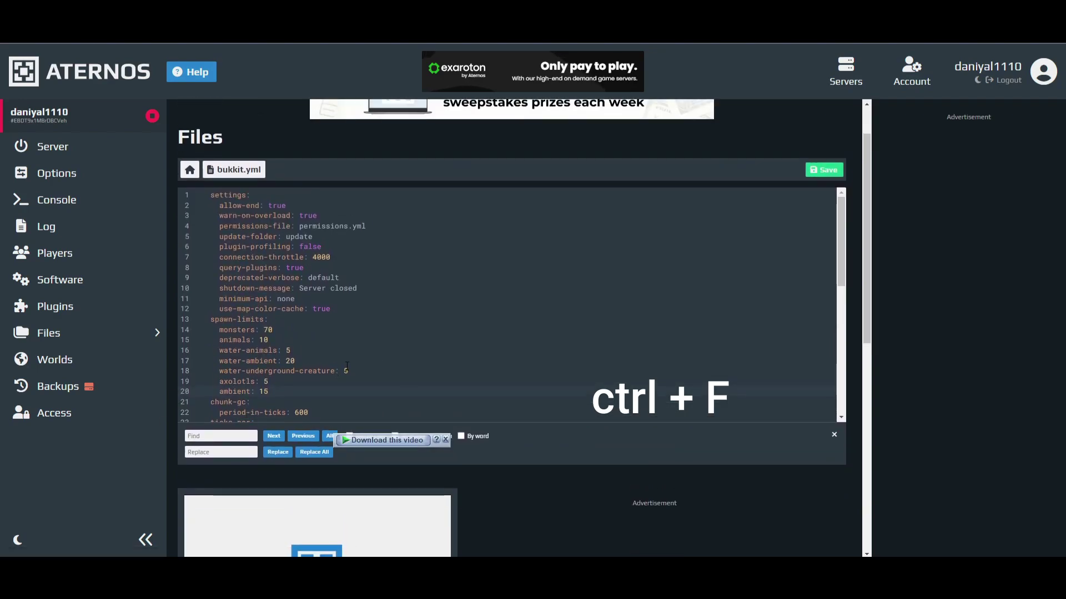
pyautogui.hotkey('alt', 'Tab')
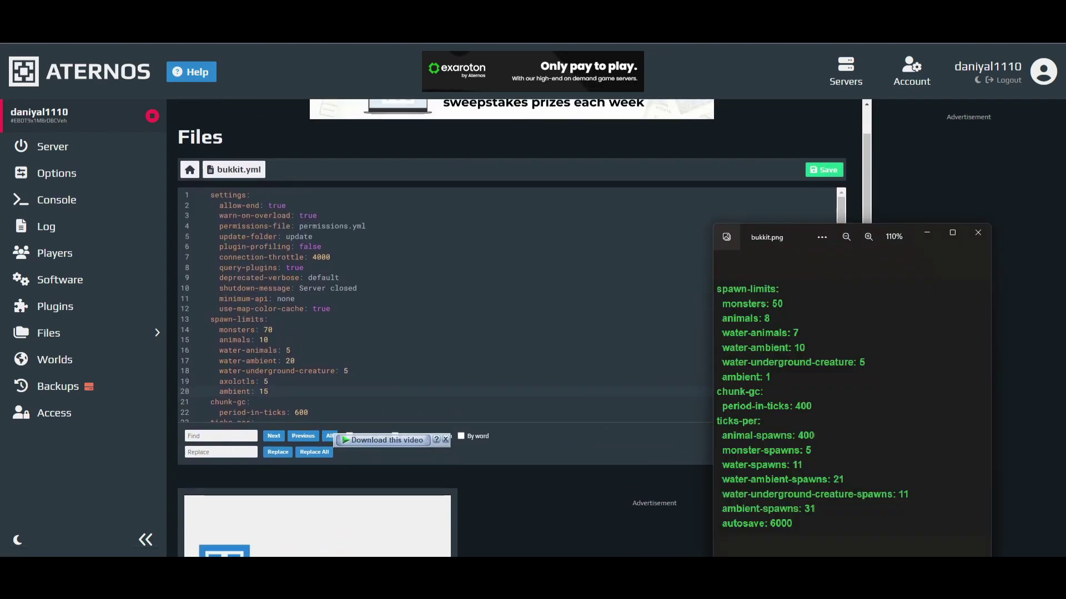
pyautogui.scroll(-1, 831, 320)
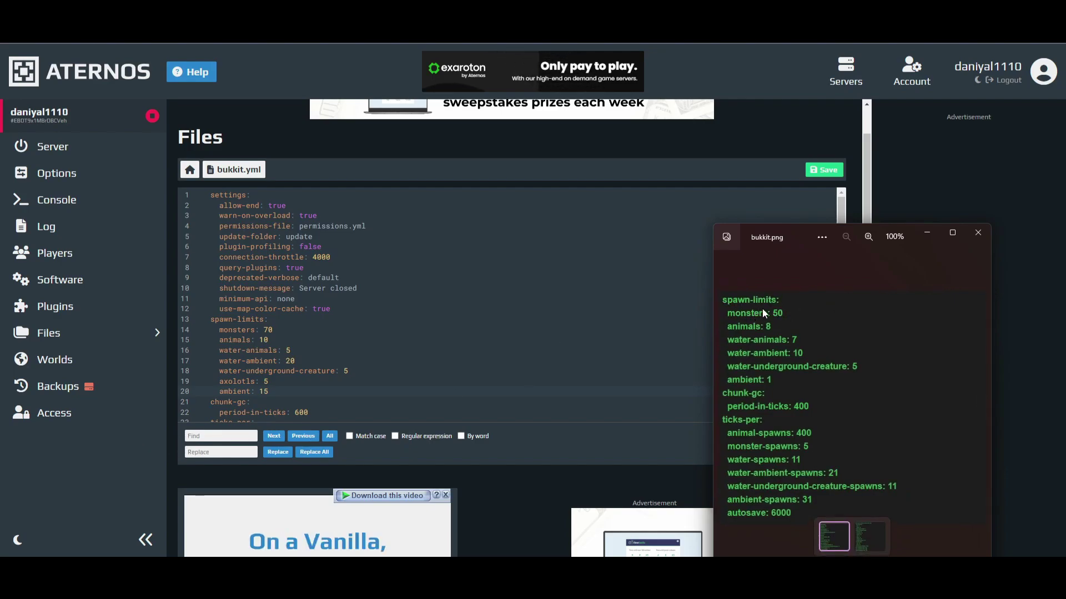
# Find the spawn-limits section and set monsters to 50 and animals to 8.
pyautogui.write('spawn')
pyautogui.press('Return')
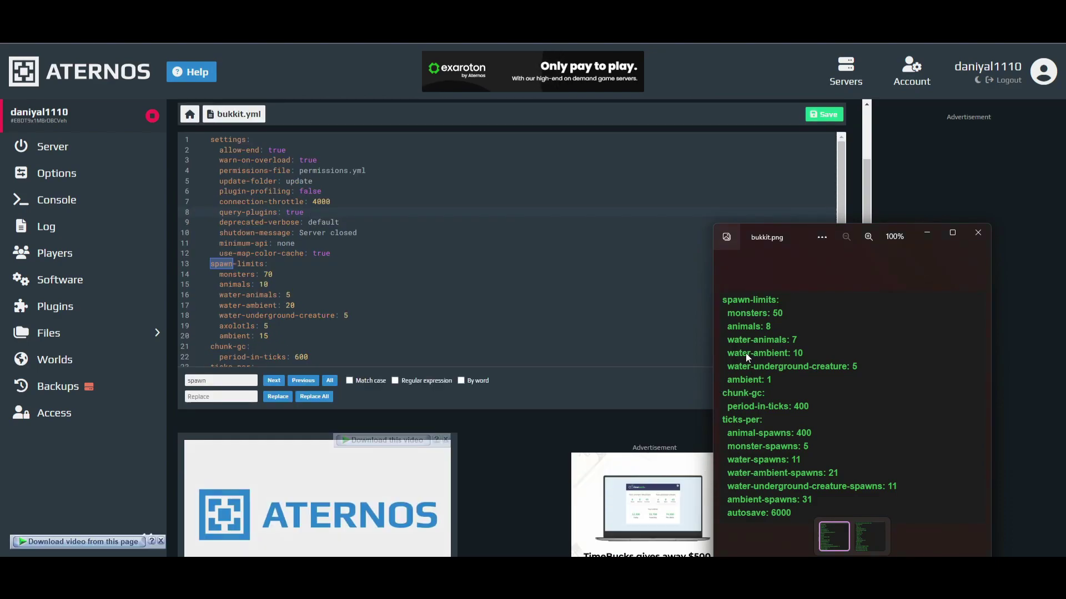
pyautogui.click(223, 379)
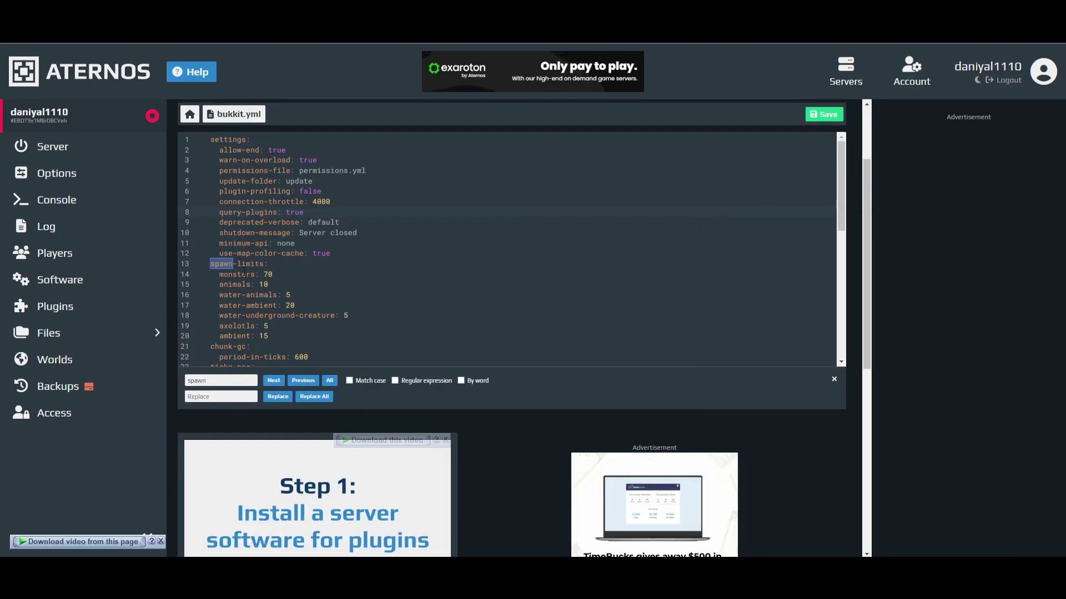
pyautogui.click(244, 274)
pyautogui.click(273, 294)
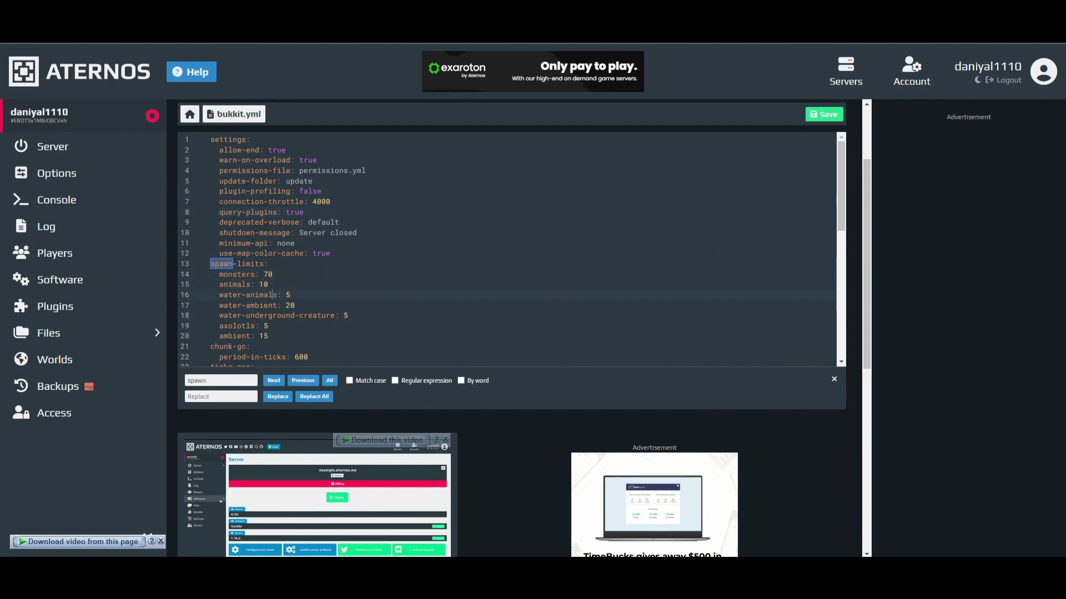
pyautogui.hotkey('alt', 'Tab')
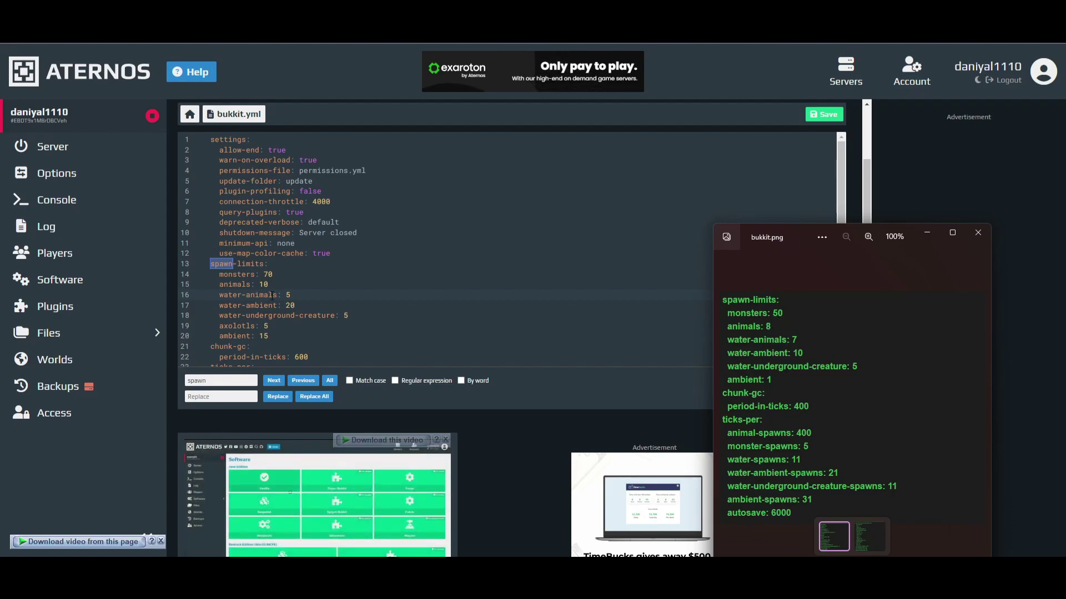
pyautogui.click(286, 277)
pyautogui.press('BackSpace')
pyautogui.press('BackSpace')
pyautogui.write('50')
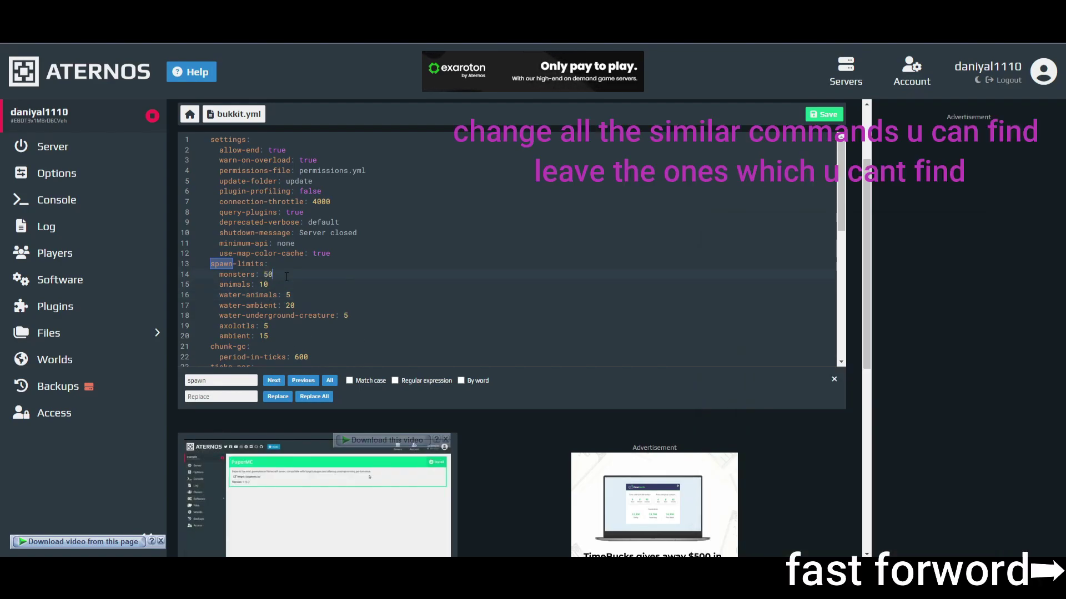
pyautogui.click(286, 284)
pyautogui.press('BackSpace')
pyautogui.press('BackSpace')
pyautogui.write('8')
# Set spawn-limits water-animals to 7, water-ambient to 10, and ambient from 15 to 1.
pyautogui.hotkey('alt', 'Tab')
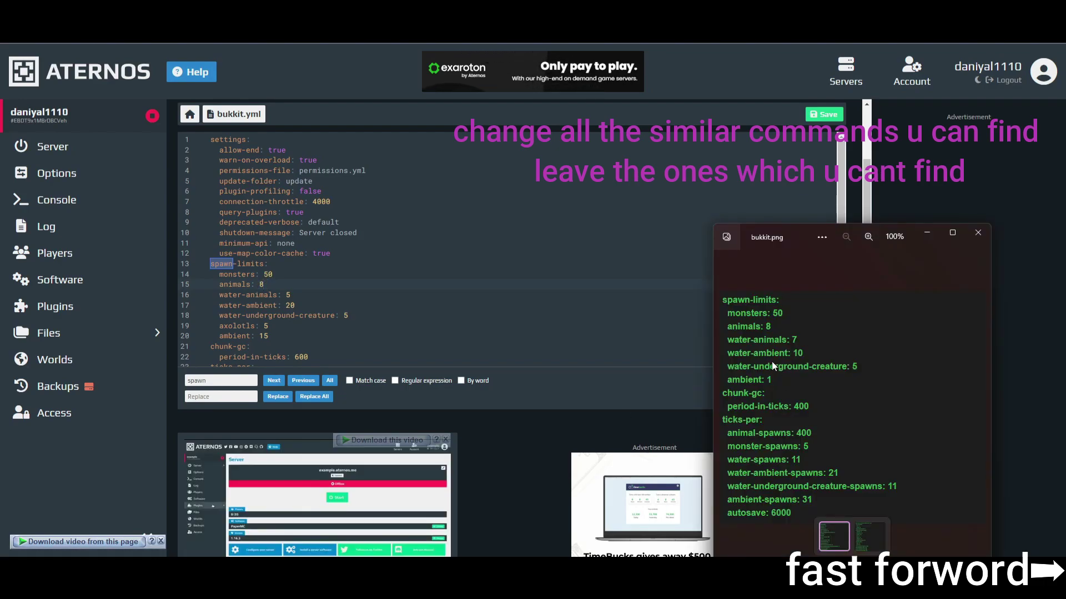
pyautogui.hotkey('alt', 'Tab')
pyautogui.click(292, 295)
pyautogui.press('BackSpace')
pyautogui.write('7')
pyautogui.click(299, 305)
pyautogui.press('BackSpace')
pyautogui.press('BackSpace')
pyautogui.write('10')
pyautogui.hotkey('alt', 'Tab')
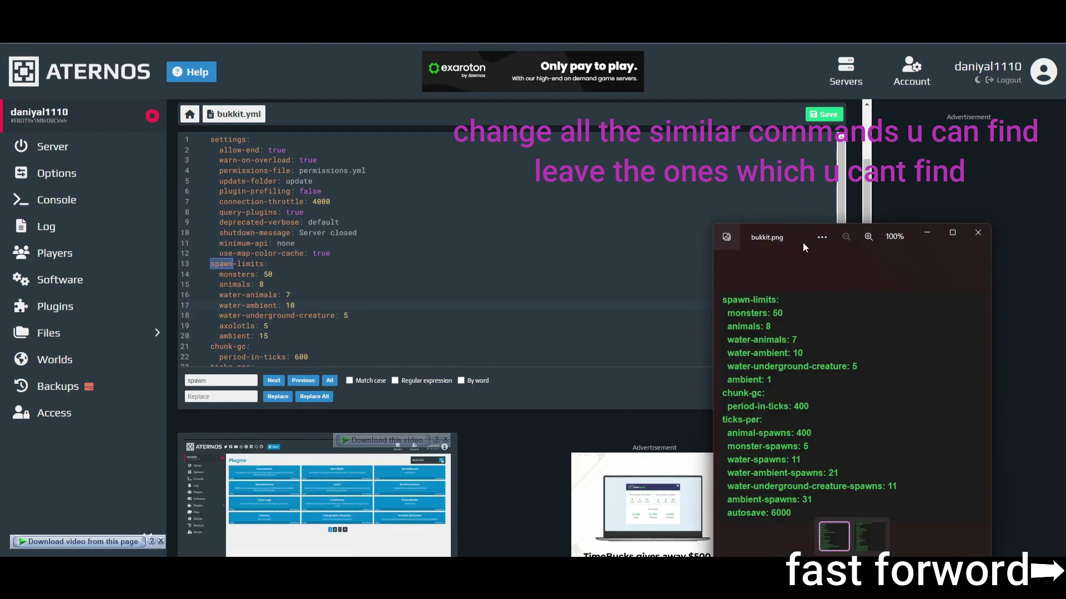
pyautogui.hotkey('alt', 'Tab')
pyautogui.click(349, 317)
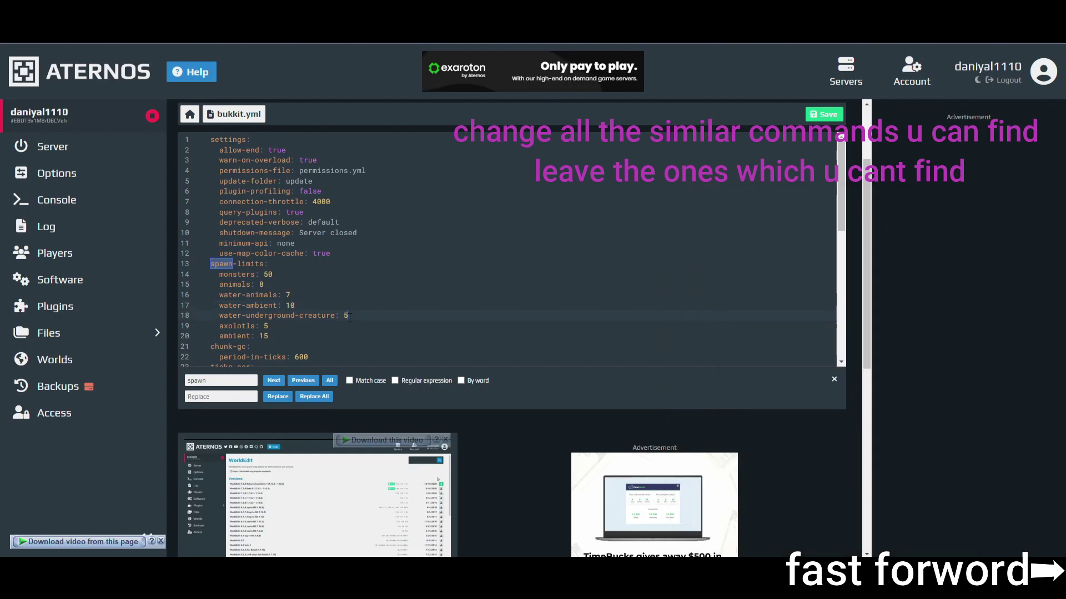
pyautogui.click(272, 337)
pyautogui.press('BackSpace')
pyautogui.hotkey('alt', 'Tab')
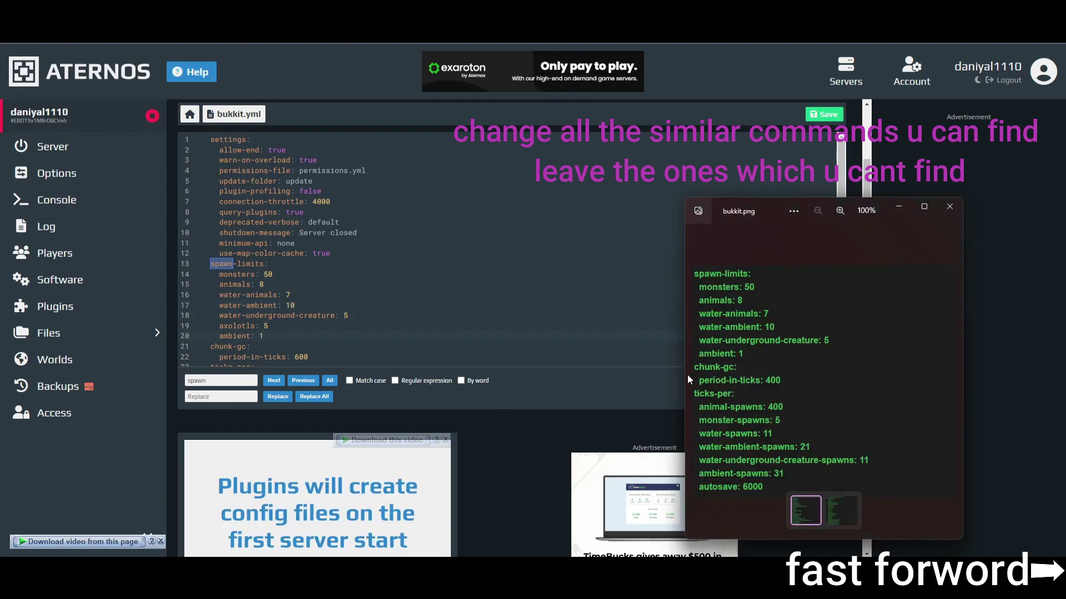
pyautogui.hotkey('alt', 'Tab')
# Change the chunk-gc period-in-ticks from 600 to 400.
pyautogui.hotkey('ctrl', 'f')
pyautogui.write('chunk')
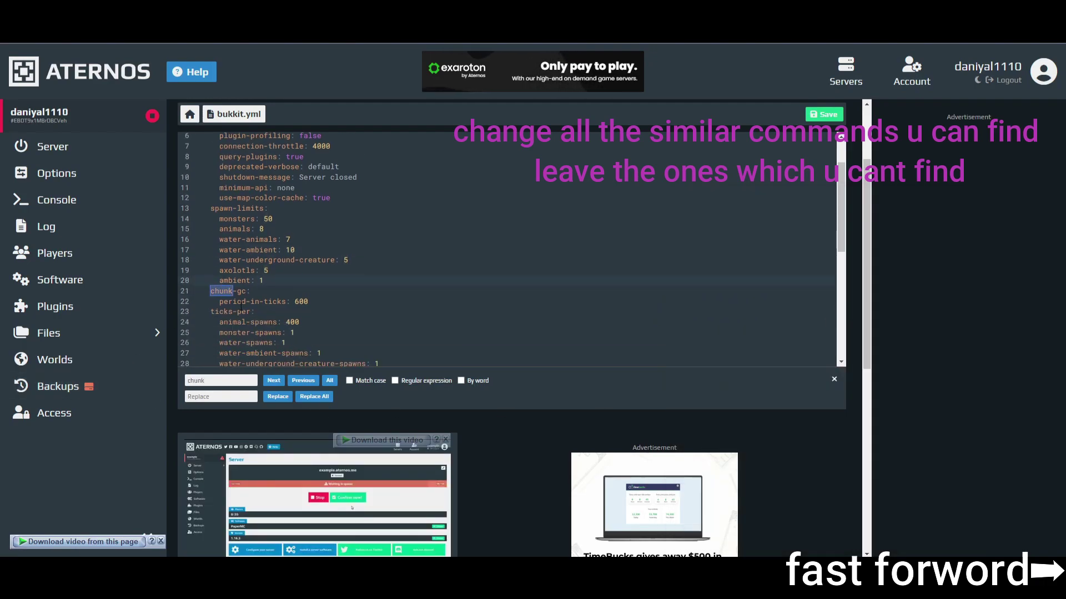
pyautogui.scroll(-1, 505, 250)
pyautogui.hotkey('alt', 'Tab')
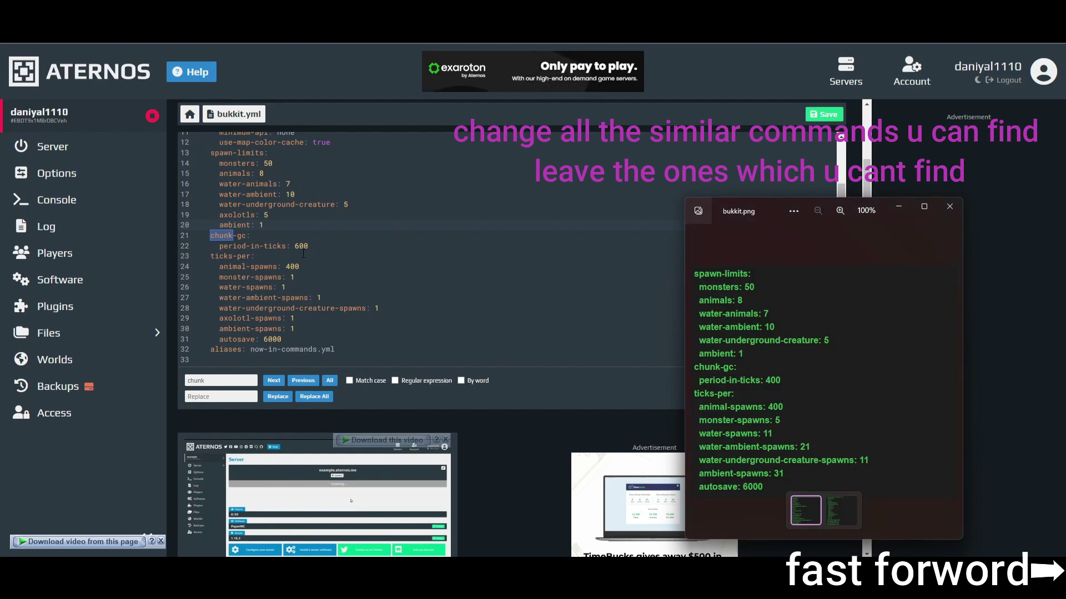
pyautogui.hotkey('alt', 'Tab')
pyautogui.doubleClick(301, 246)
pyautogui.write('400')
# Set ticks-per monster-spawns to 5 and water-spawns to 11.
pyautogui.hotkey('alt', 'Tab')
pyautogui.hotkey('alt', 'Tab')
pyautogui.moveTo(211, 266); pyautogui.dragTo(289, 328)
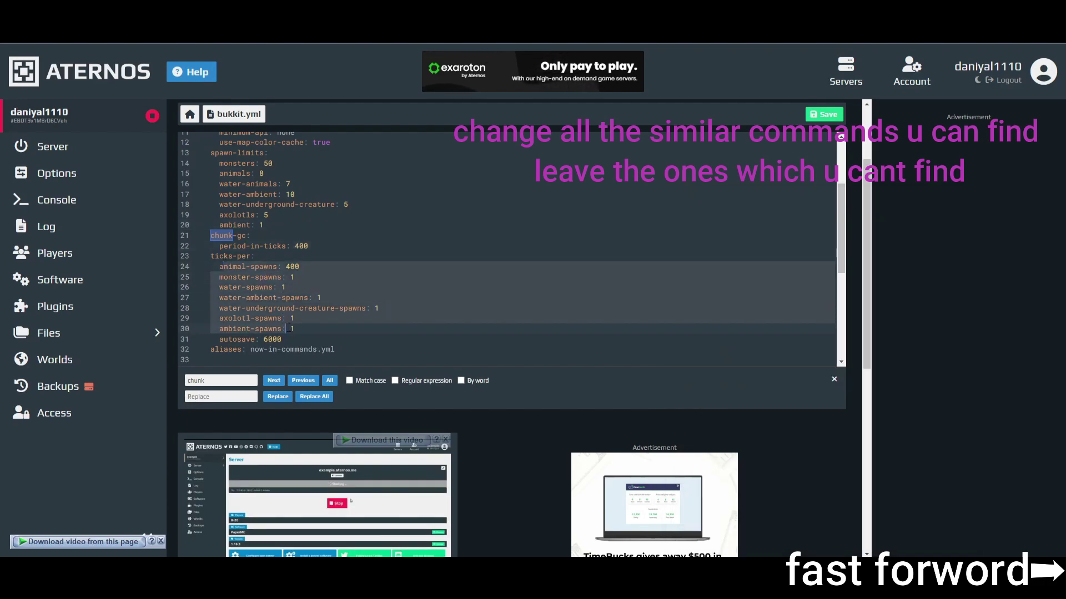
pyautogui.hotkey('alt', 'Tab')
pyautogui.moveTo(757, 215); pyautogui.dragTo(630, 190)
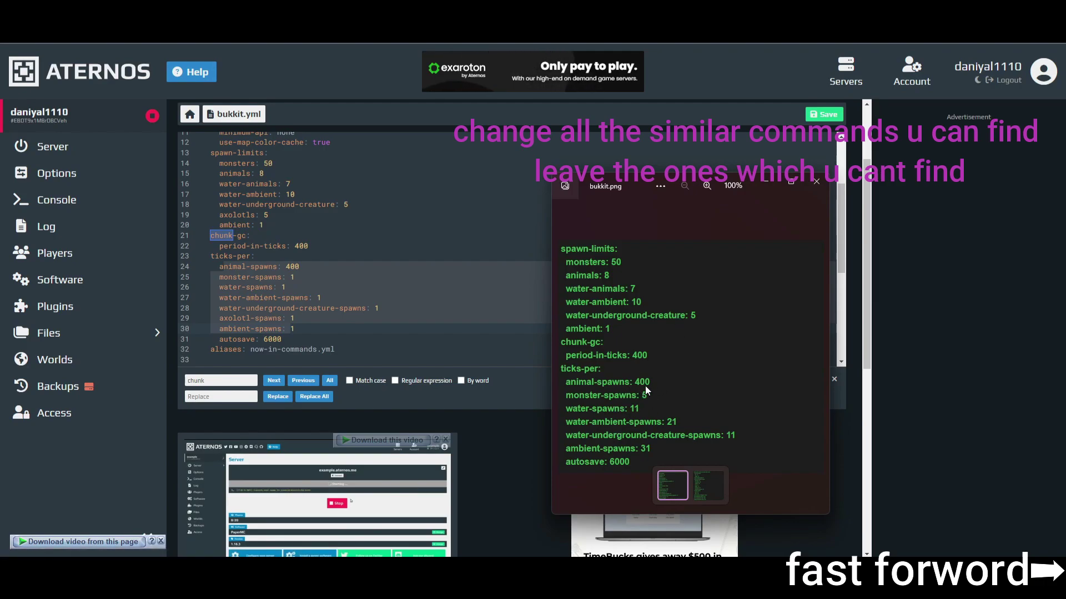
pyautogui.click(309, 280)
pyautogui.press('BackSpace')
pyautogui.write('5')
pyautogui.hotkey('alt', 'Tab')
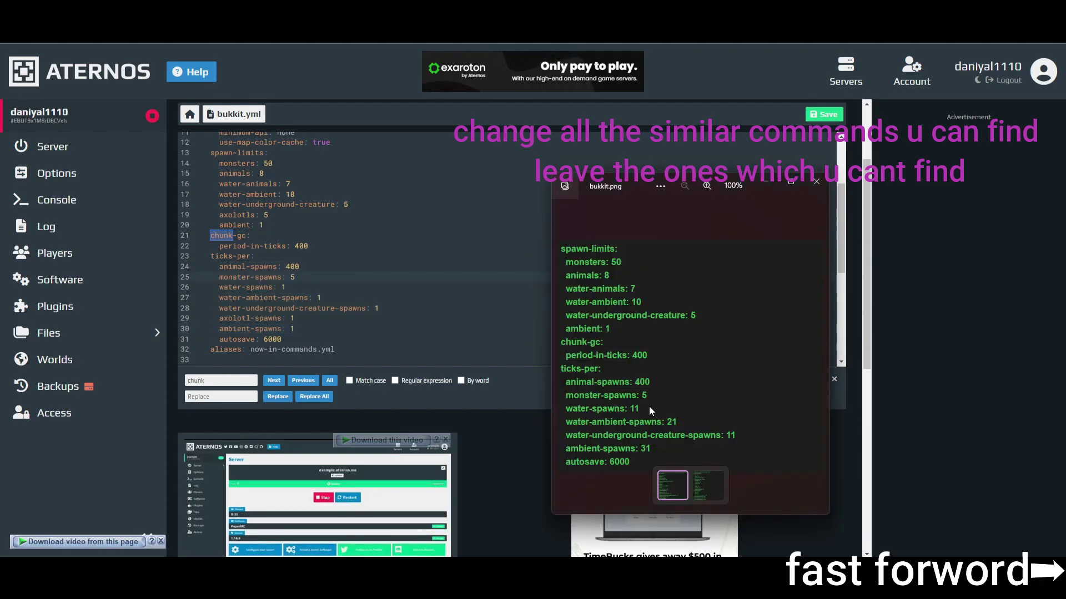
pyautogui.hotkey('alt', 'Tab')
pyautogui.click(286, 287)
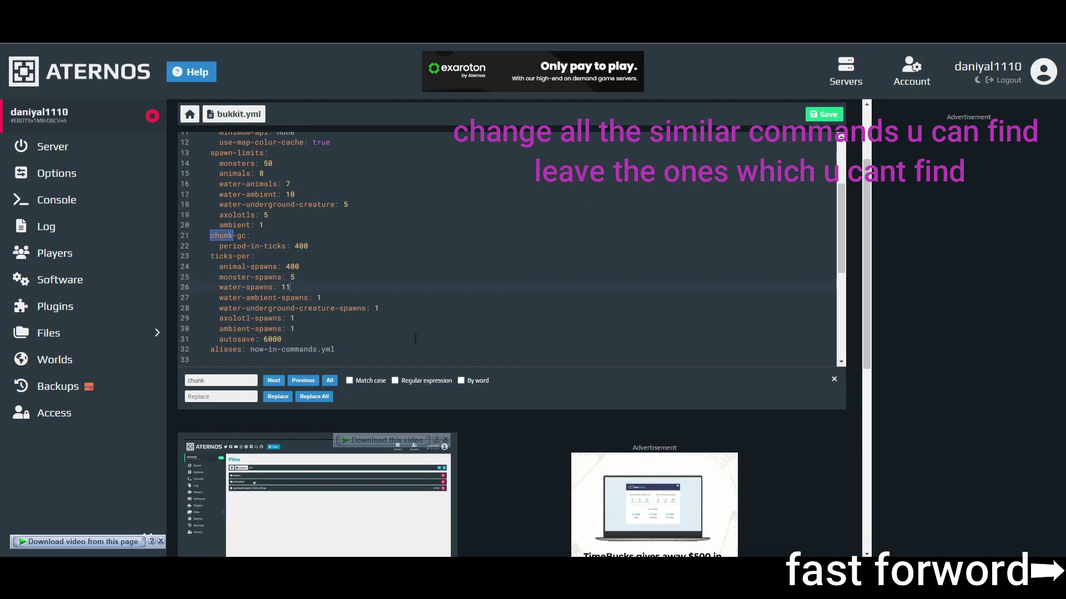
pyautogui.write('1')
# Adjust the ticks-per water-ambient, underground-creature and ambient spawn values to match bukkit.png.
pyautogui.hotkey('alt', 'Tab')
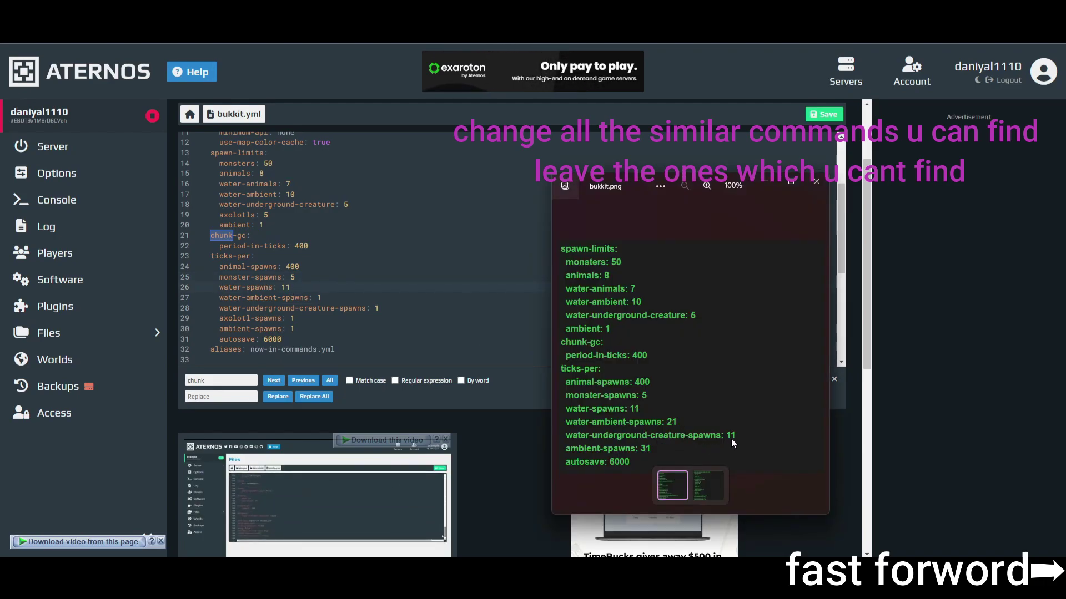
pyautogui.click(322, 298)
pyautogui.click(374, 310)
pyautogui.write('3')
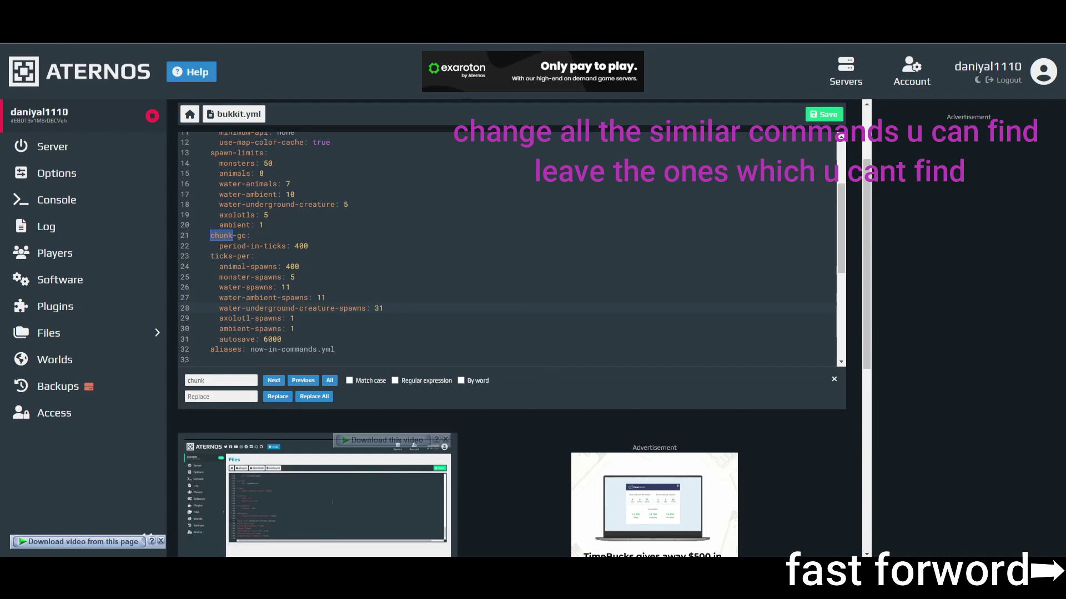
pyautogui.hotkey('alt', 'Tab')
pyautogui.hotkey('alt', 'Tab')
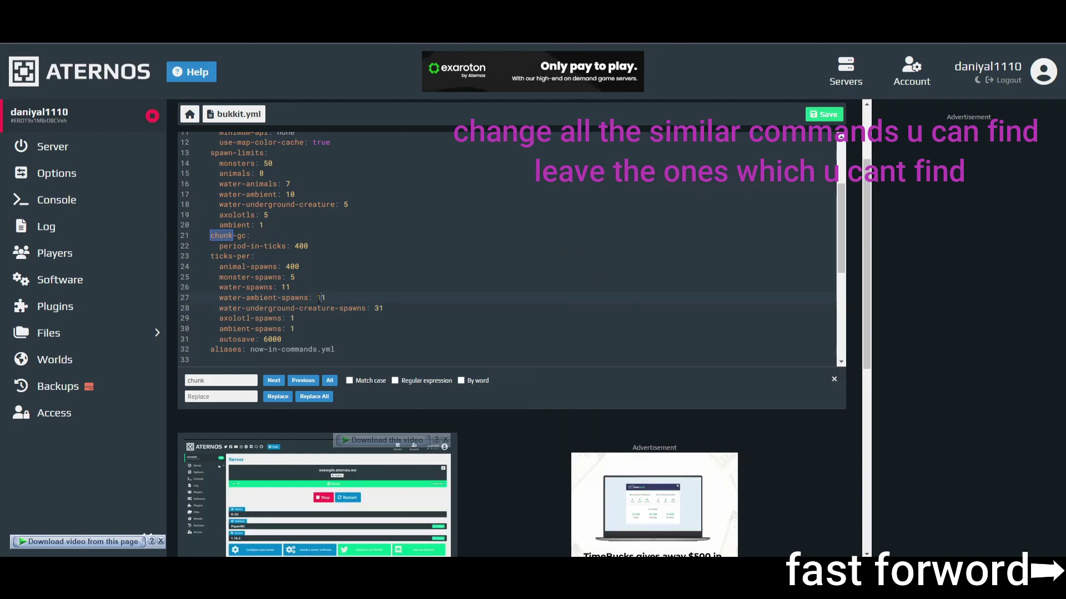
pyautogui.click(321, 298)
pyautogui.press('BackSpace')
pyautogui.write('2')
pyautogui.hotkey('alt', 'Tab')
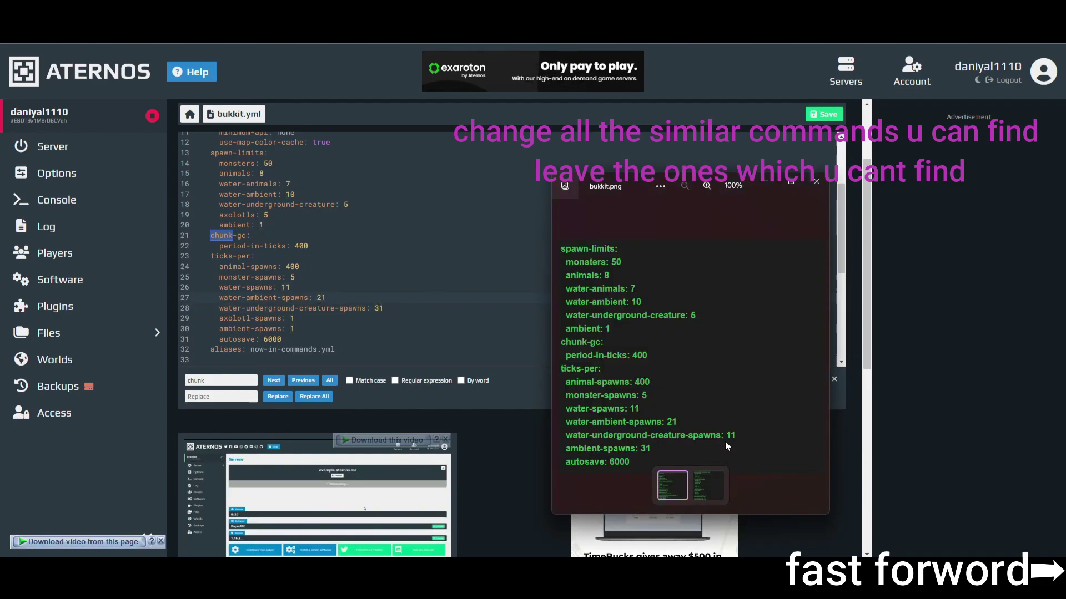
pyautogui.hotkey('alt', 'Tab')
pyautogui.click(376, 309)
pyautogui.press('BackSpace')
pyautogui.write('1')
pyautogui.click(290, 329)
pyautogui.write('3')
pyautogui.scroll(5, 306, 334)
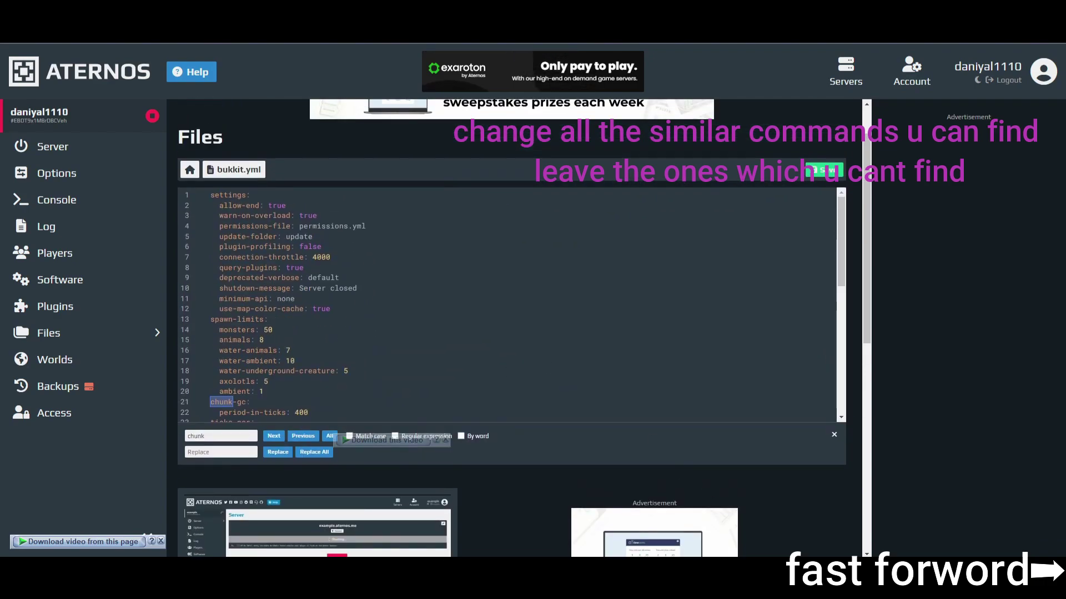
# Minimize the reference image and save the edited bukkit.yml.
pyautogui.hotkey('alt', 'Tab')
pyautogui.click(769, 182)
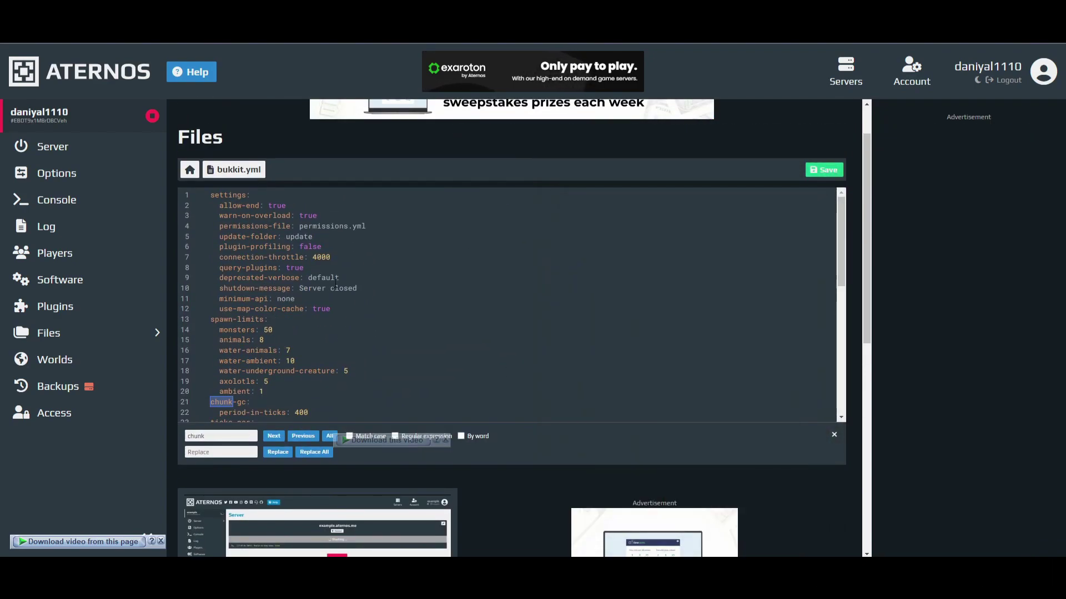
pyautogui.click(824, 174)
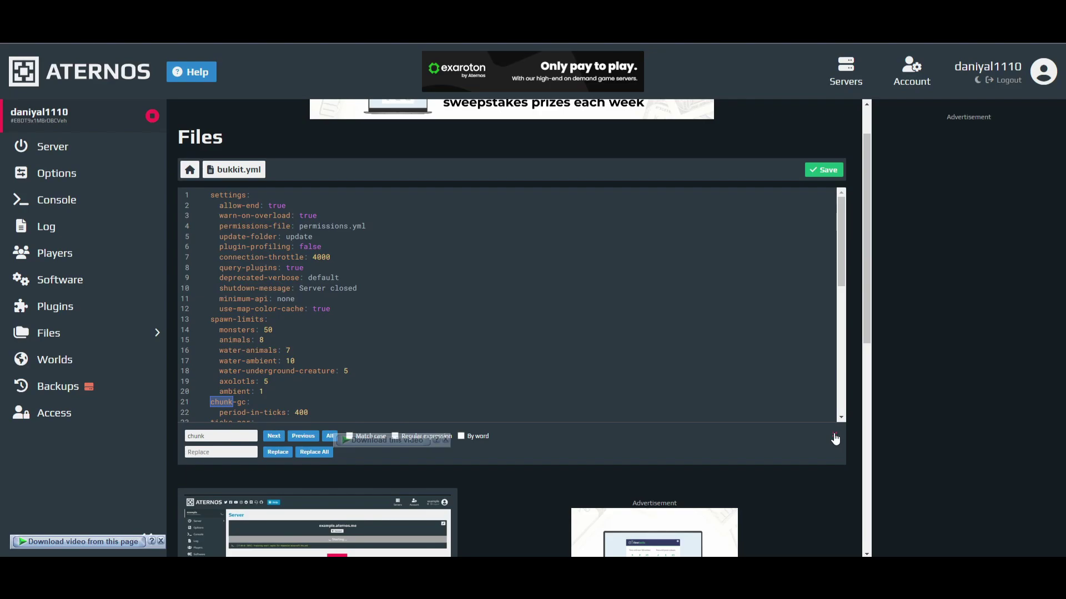
# Close the find bar and open spigot.yml from the server files list.
pyautogui.click(833, 438)
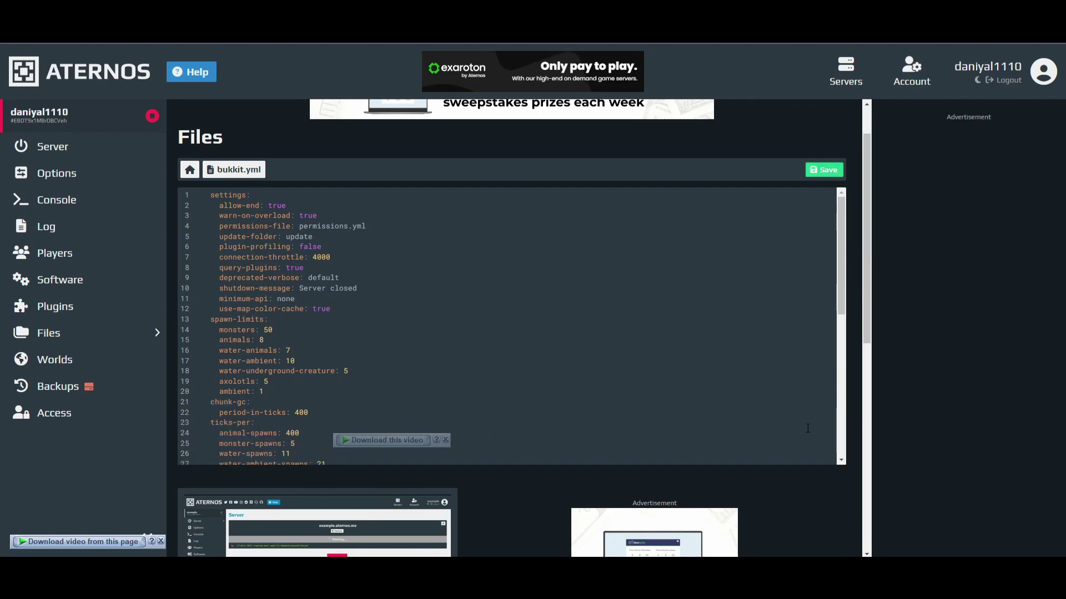
pyautogui.click(83, 337)
pyautogui.scroll(-3, 328, 361)
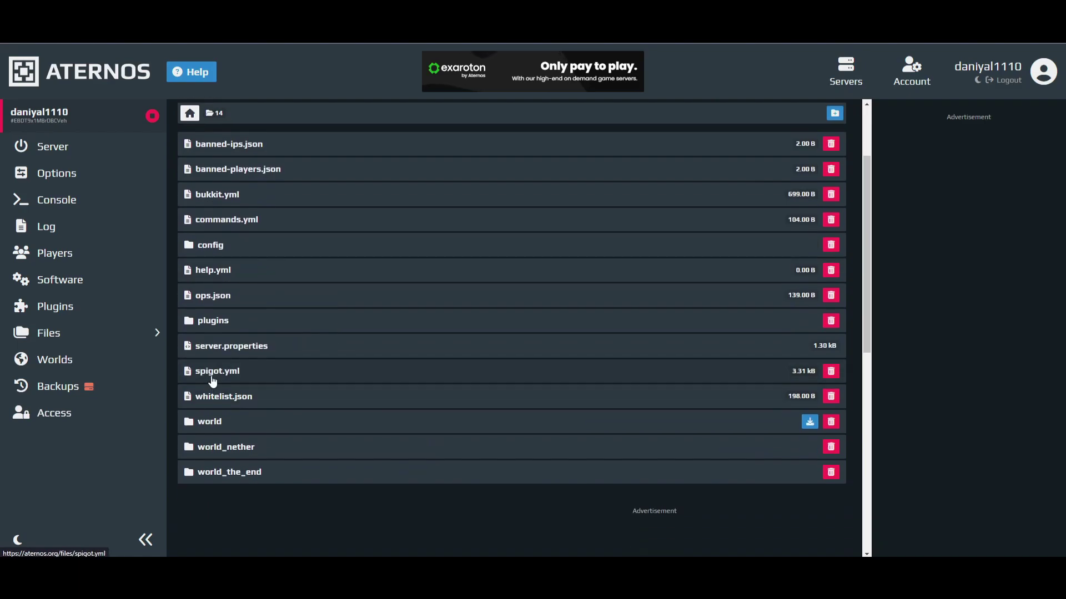
pyautogui.click(214, 380)
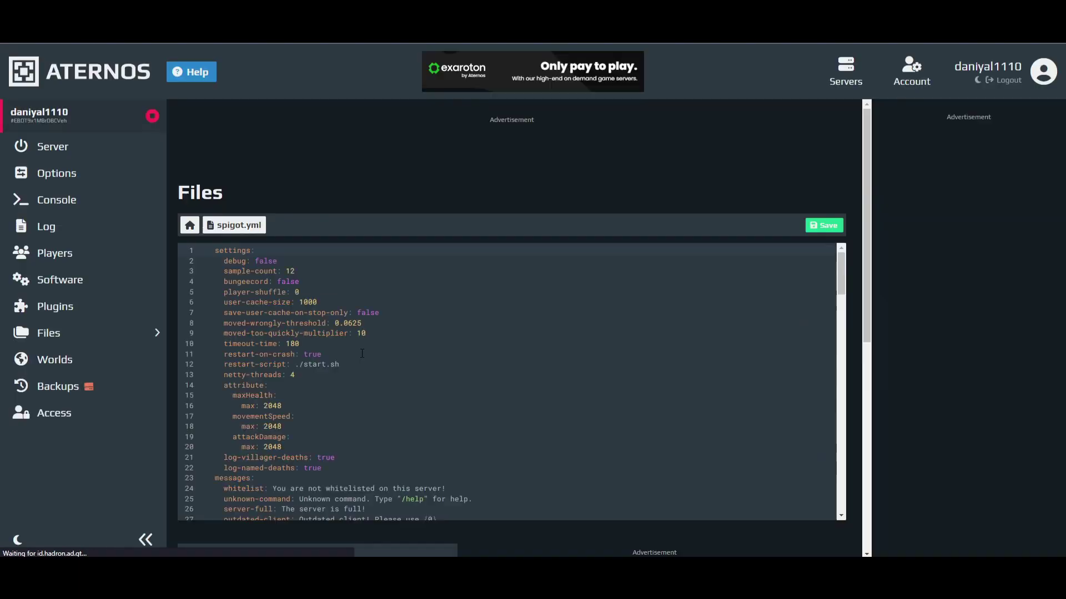
pyautogui.scroll(-1, 459, 309)
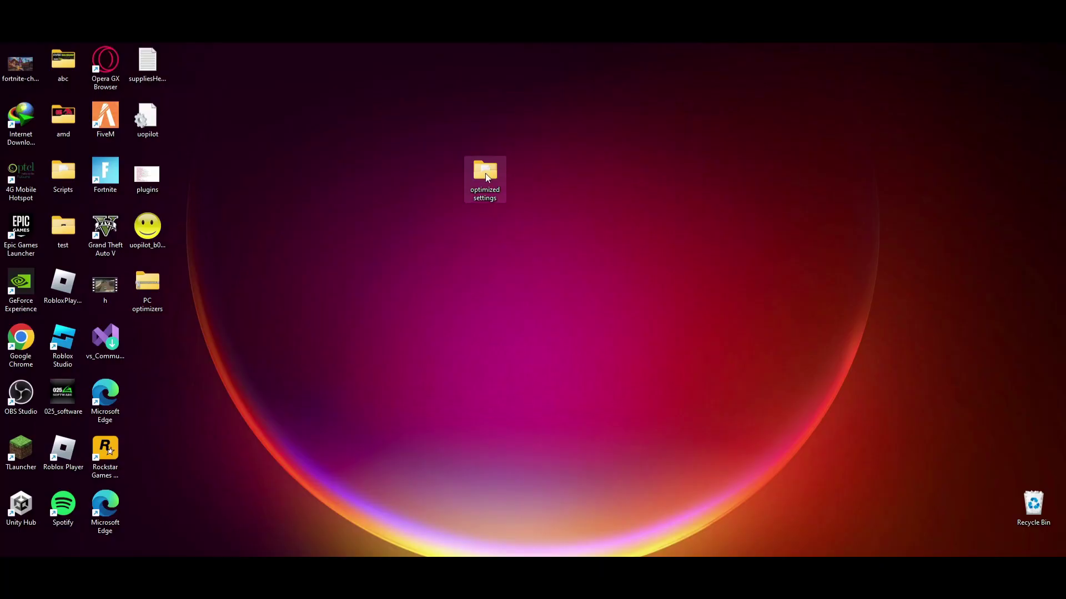
# Open the spigot text file from the optimized settings folder in Notepad and compare it with spigot.yml.
pyautogui.doubleClick(485, 174)
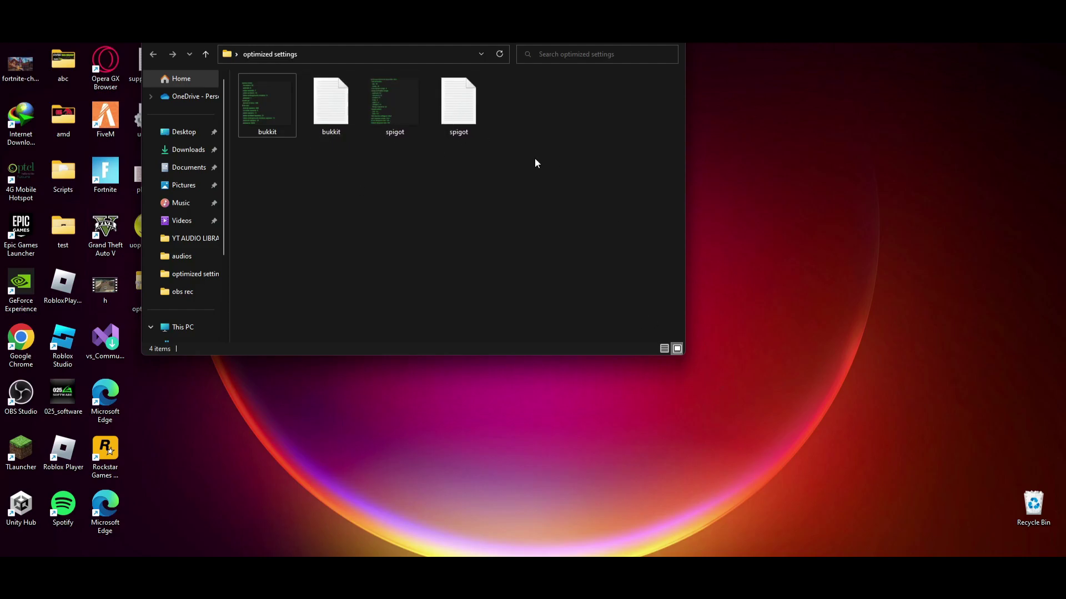
pyautogui.click(456, 113)
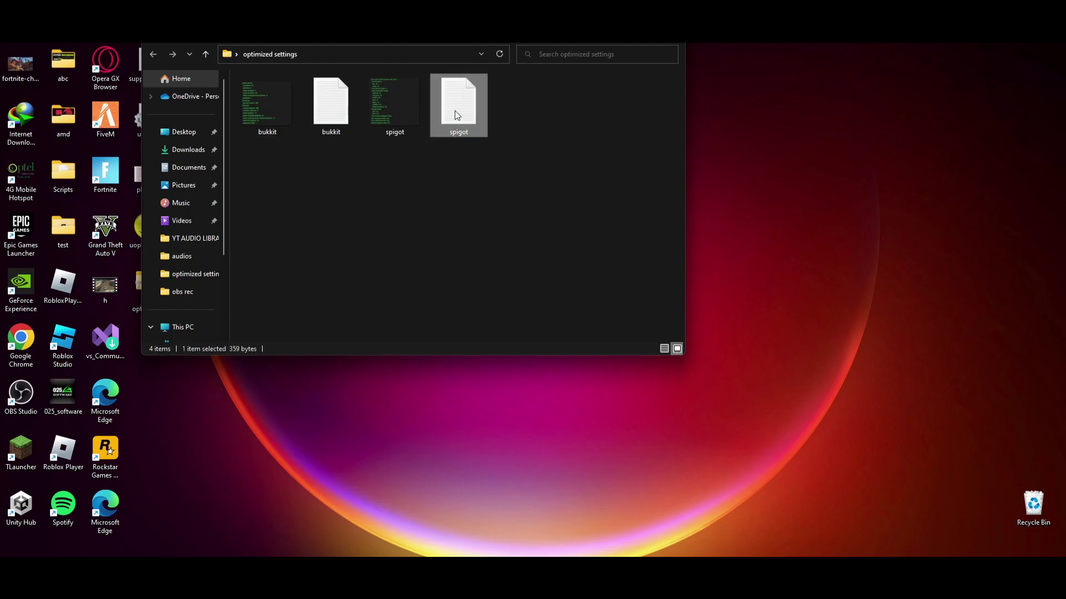
pyautogui.doubleClick(455, 115)
pyautogui.scroll(-1, 185, 253)
pyautogui.scroll(1, 186, 254)
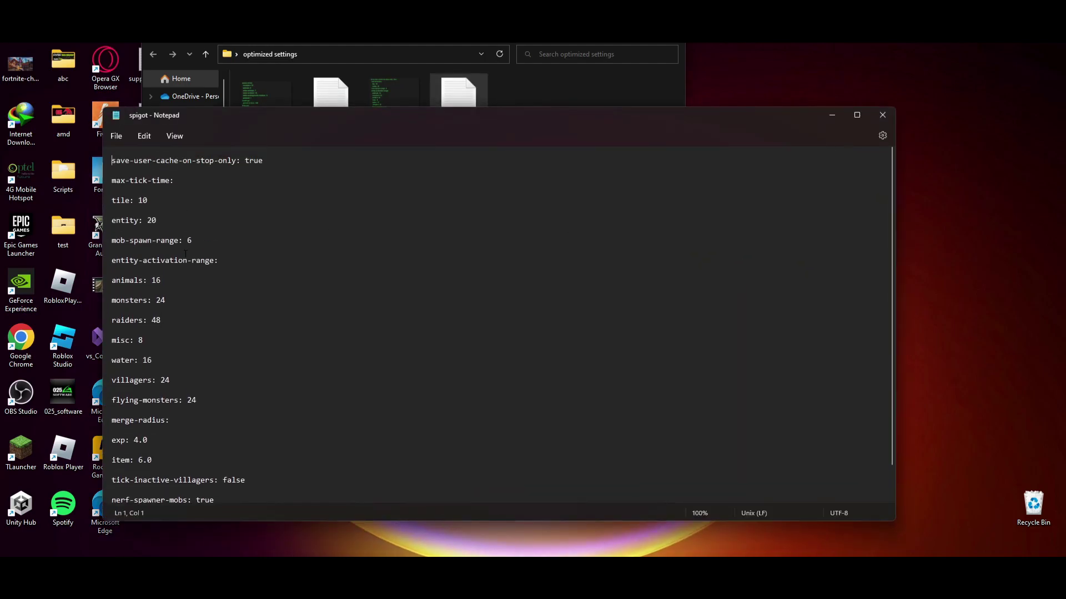
pyautogui.hotkey('alt', 'Tab')
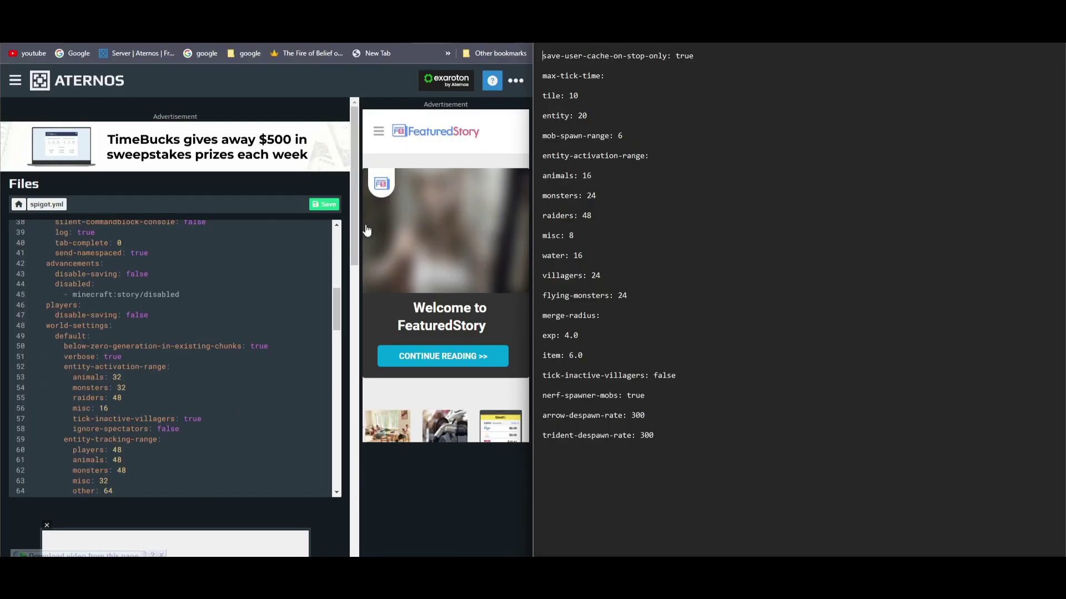
pyautogui.scroll(3, 174, 397)
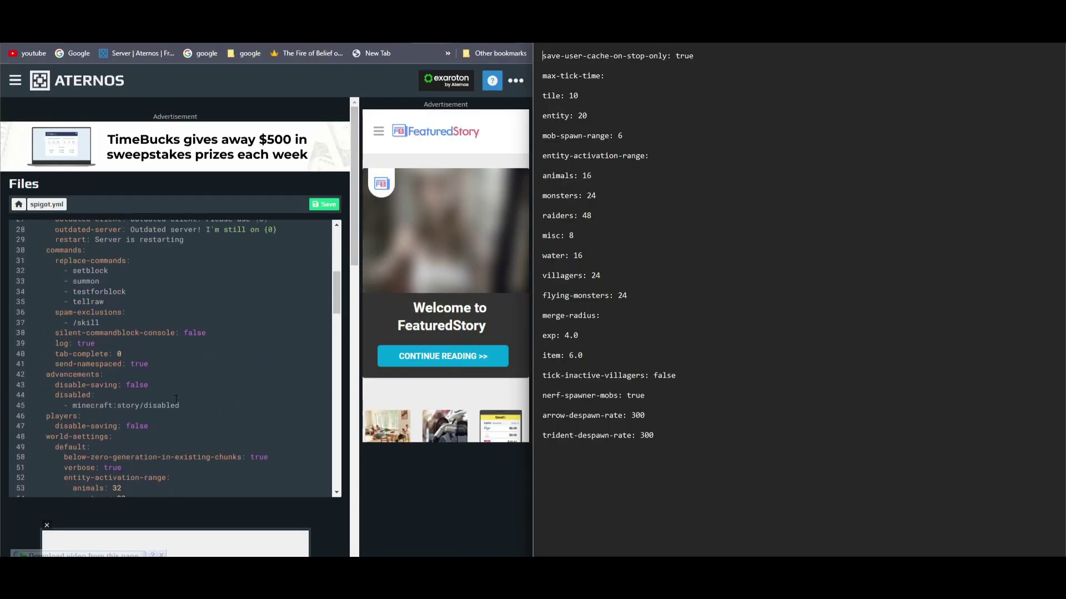
pyautogui.scroll(-2, 174, 397)
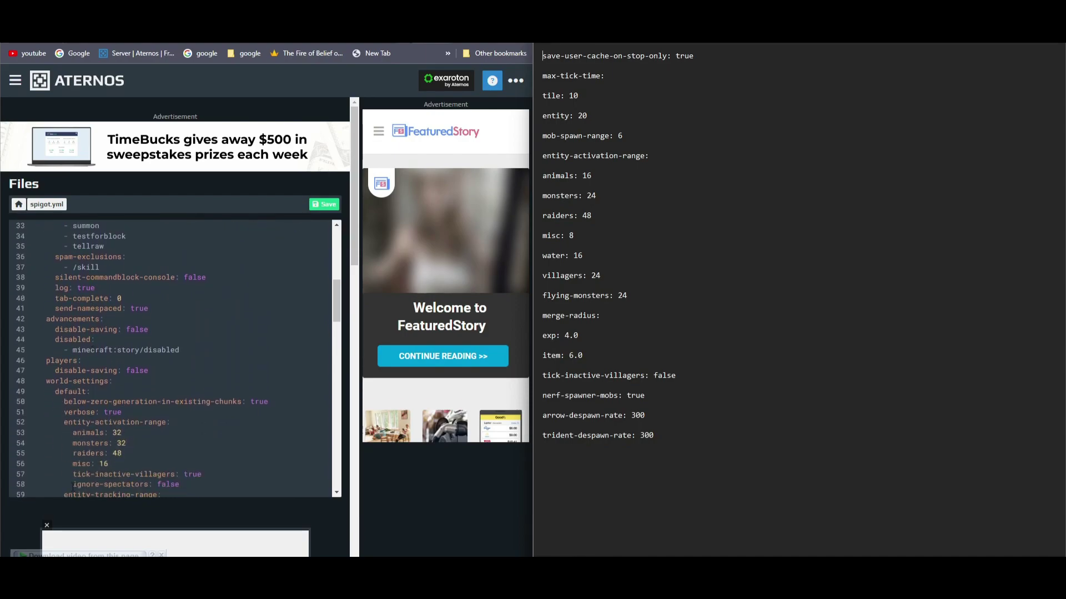
pyautogui.scroll(-2, 222, 444)
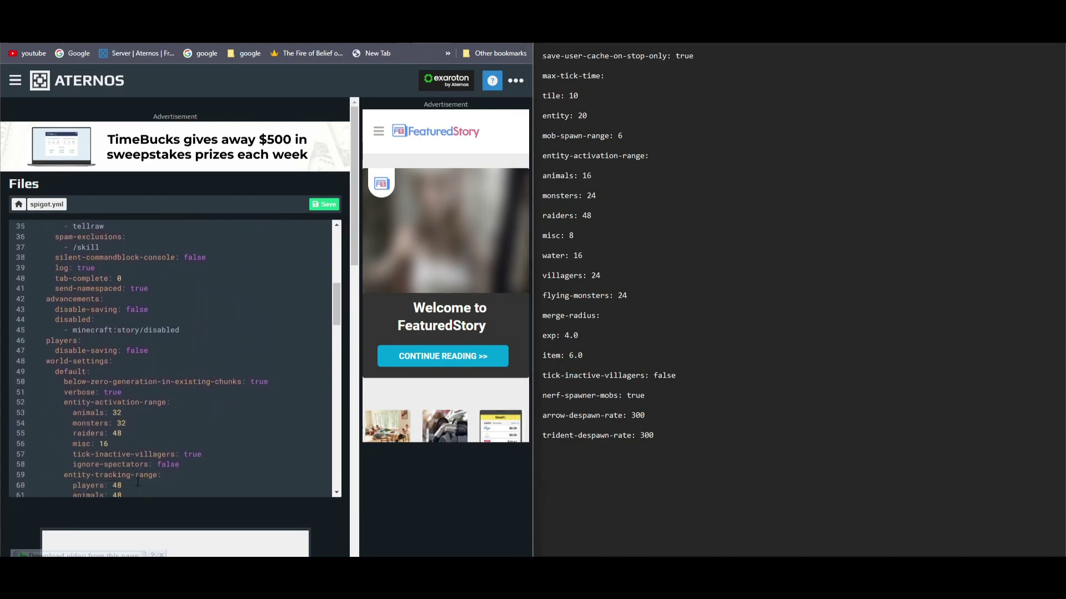
pyautogui.scroll(2, 241, 450)
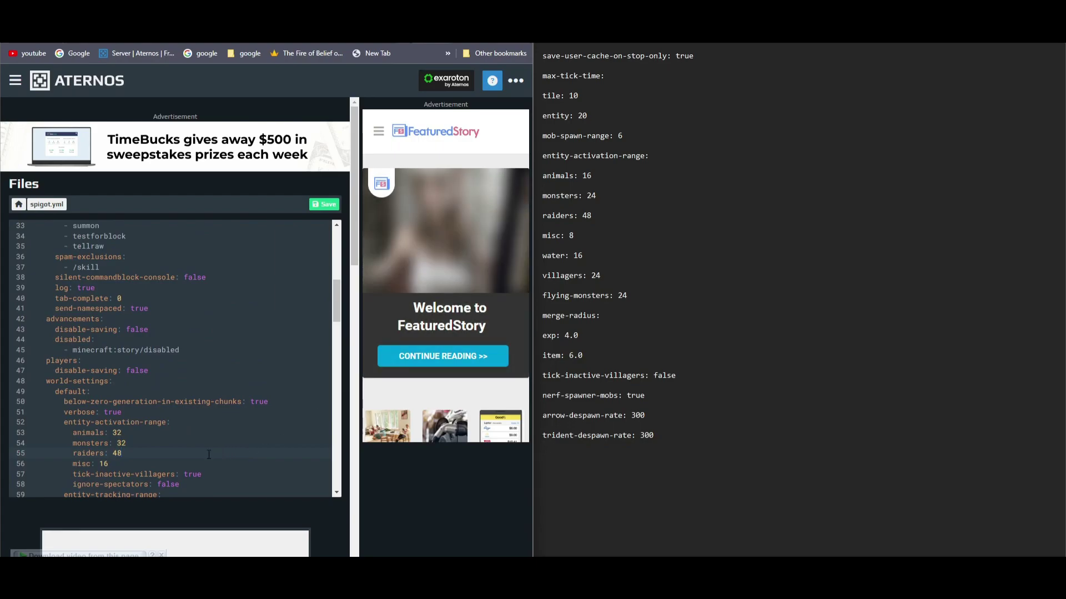
# Find save-user-cache-on-stop-only in spigot.yml and set it to true.
pyautogui.hotkey('ctrl', 'f')
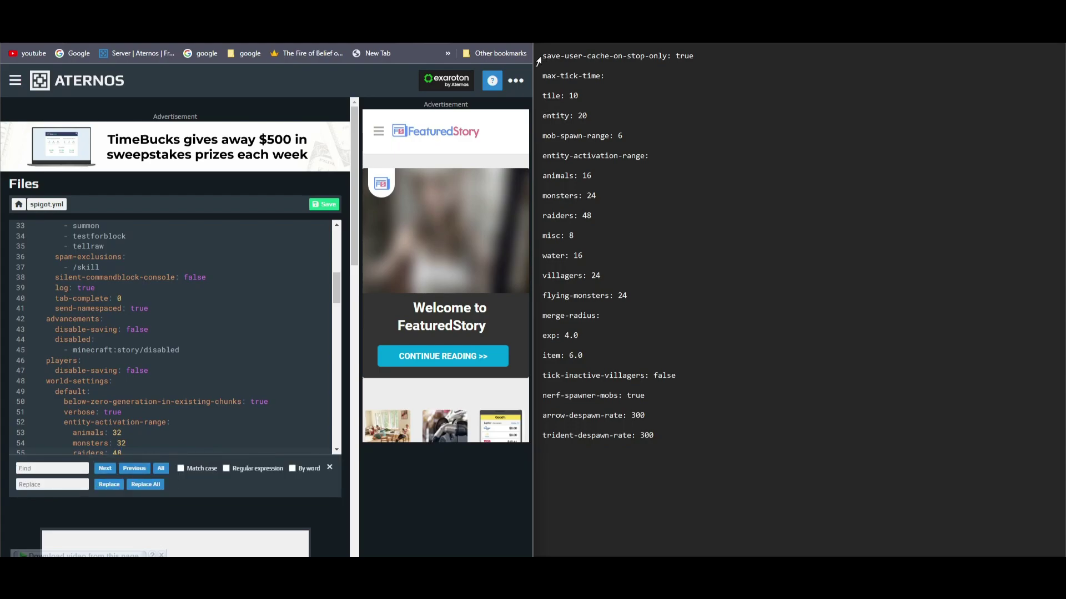
pyautogui.moveTo(544, 56)
pyautogui.mouseDown()
pyautogui.moveTo(617, 55)
pyautogui.moveTo(546, 56)
pyautogui.mouseUp()
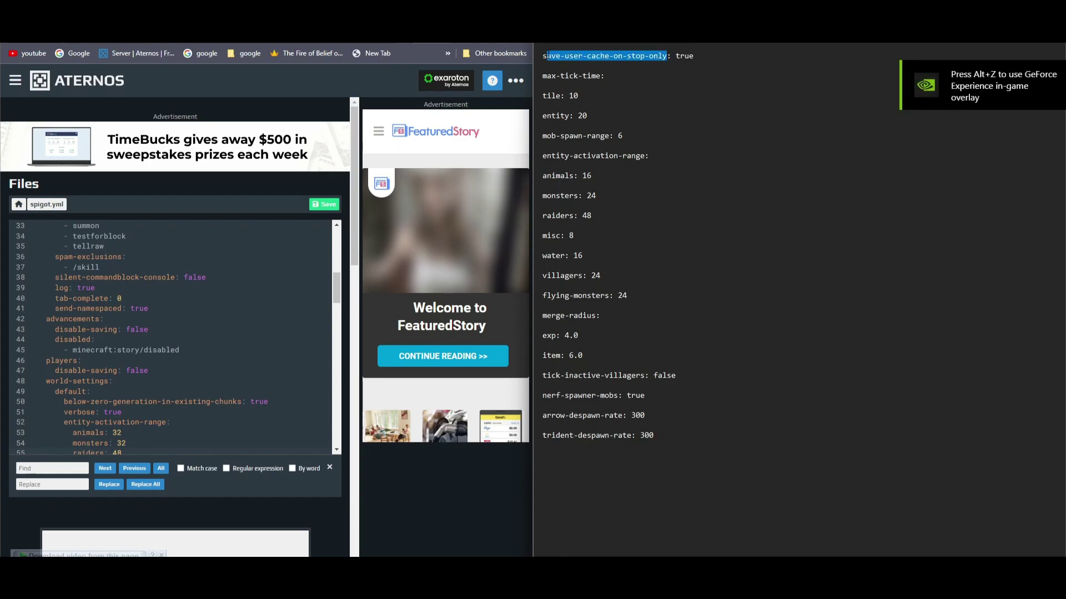
pyautogui.click(69, 469)
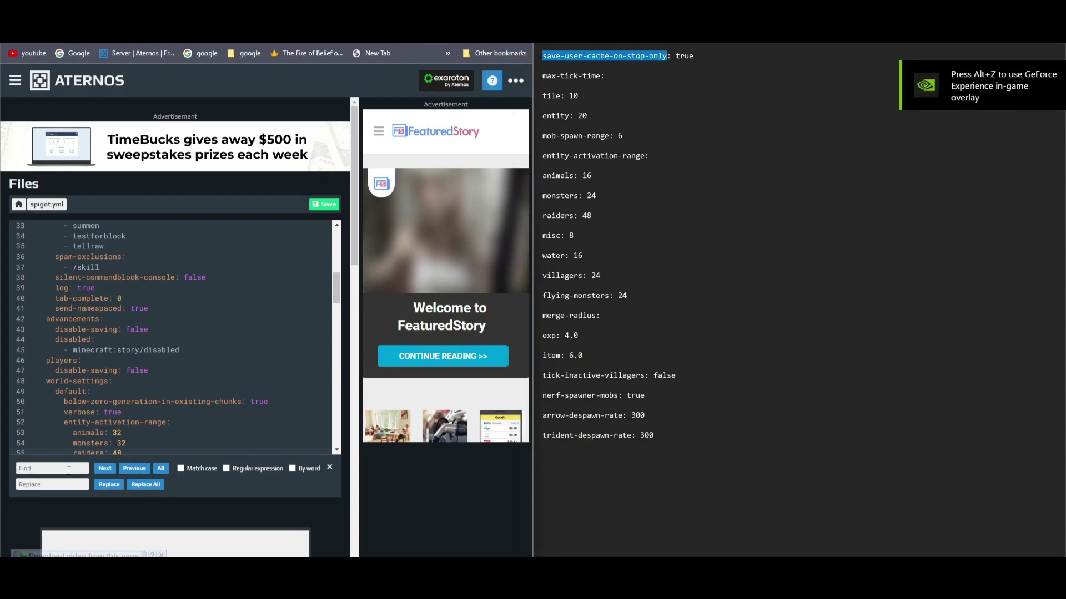
pyautogui.write('save-user-cache-on-stop-only')
pyautogui.click(105, 469)
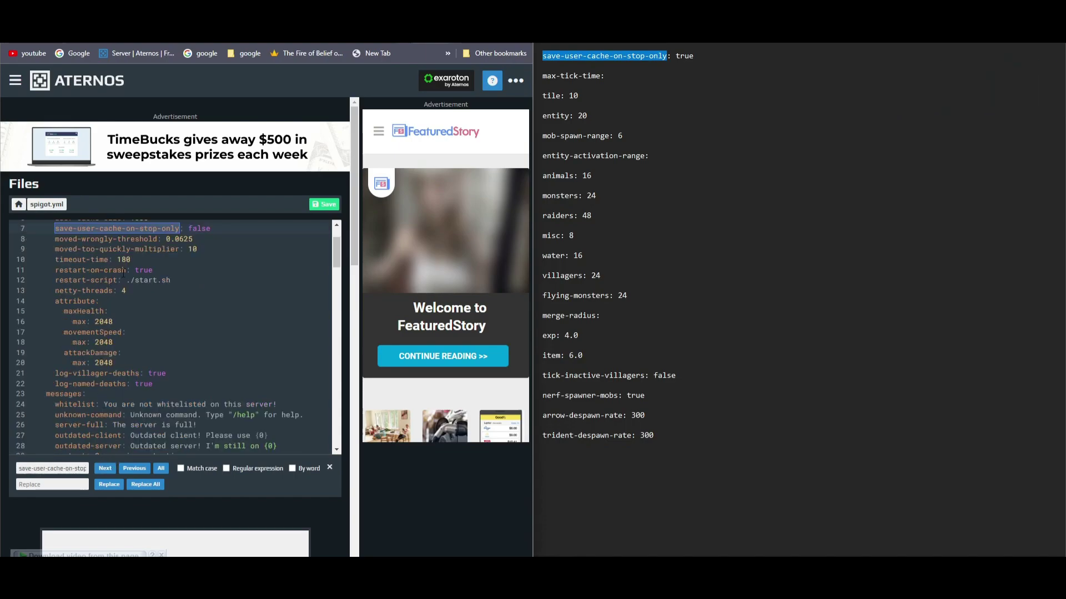
pyautogui.doubleClick(678, 57)
pyautogui.moveTo(189, 284); pyautogui.dragTo(215, 288)
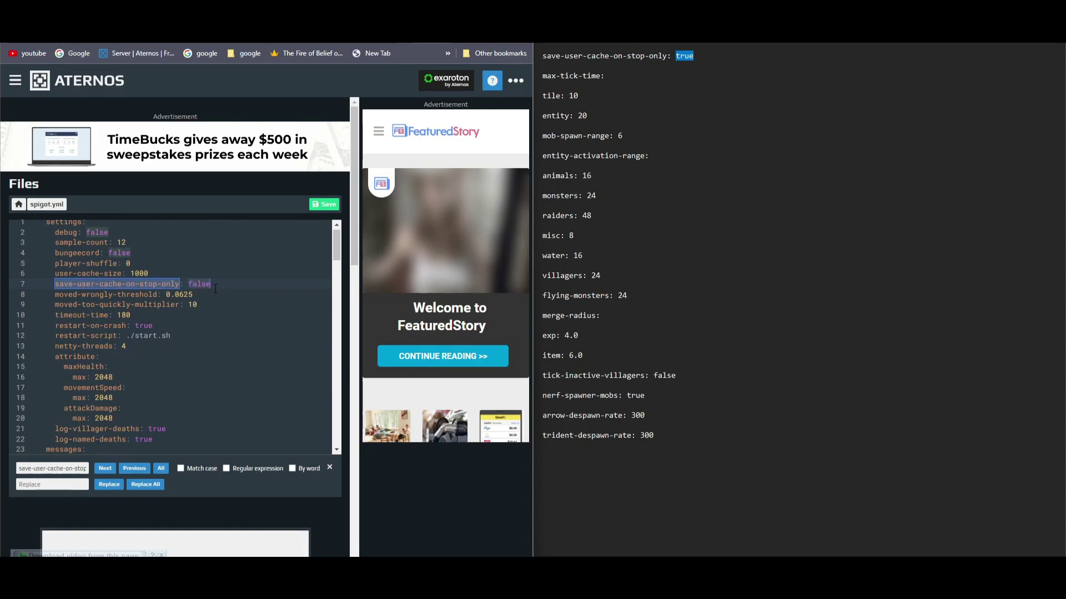
pyautogui.write('true')
# Set max-tick-time to tile 10 and entity 20.
pyautogui.moveTo(542, 76); pyautogui.dragTo(603, 76)
pyautogui.hotkey('ctrl', 'c')
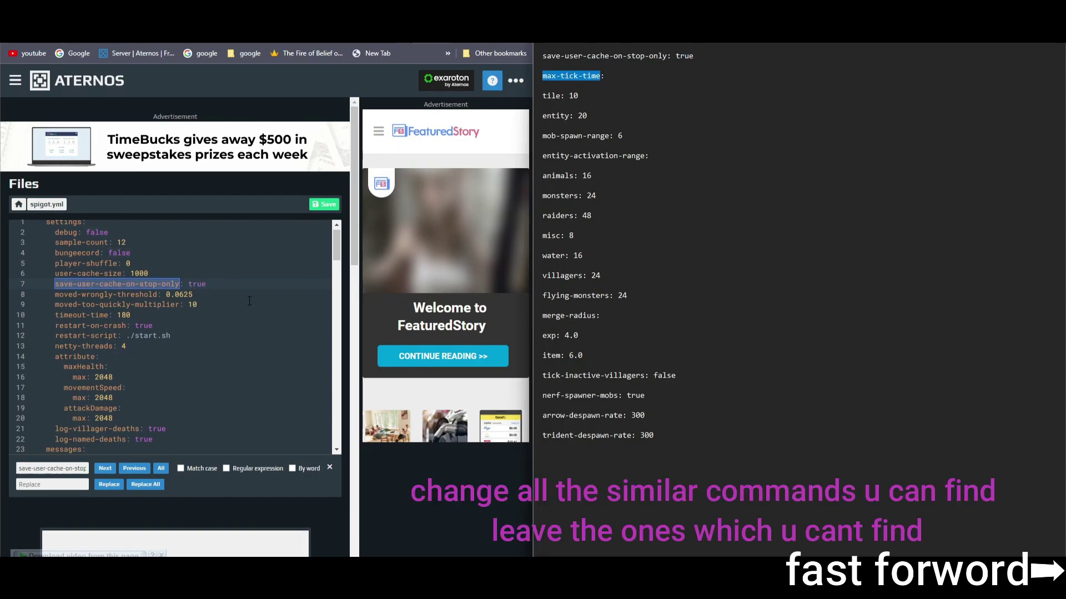
pyautogui.hotkey('ctrl', 'f')
pyautogui.hotkey('ctrl', 'v')
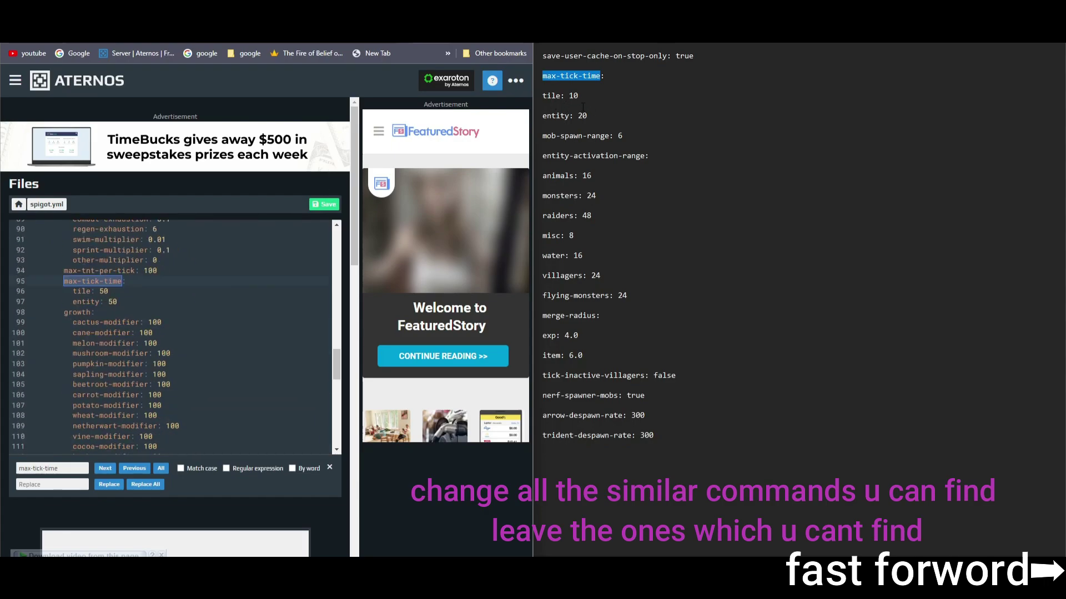
pyautogui.doubleClick(104, 291)
pyautogui.write('10')
pyautogui.doubleClick(113, 302)
pyautogui.write('20')
# Search spigot.yml for the mob-spawn-range setting.
pyautogui.moveTo(542, 136); pyautogui.dragTo(606, 136)
pyautogui.hotkey('ctrl', 'c')
pyautogui.click(125, 433)
pyautogui.hotkey('ctrl', 'f')
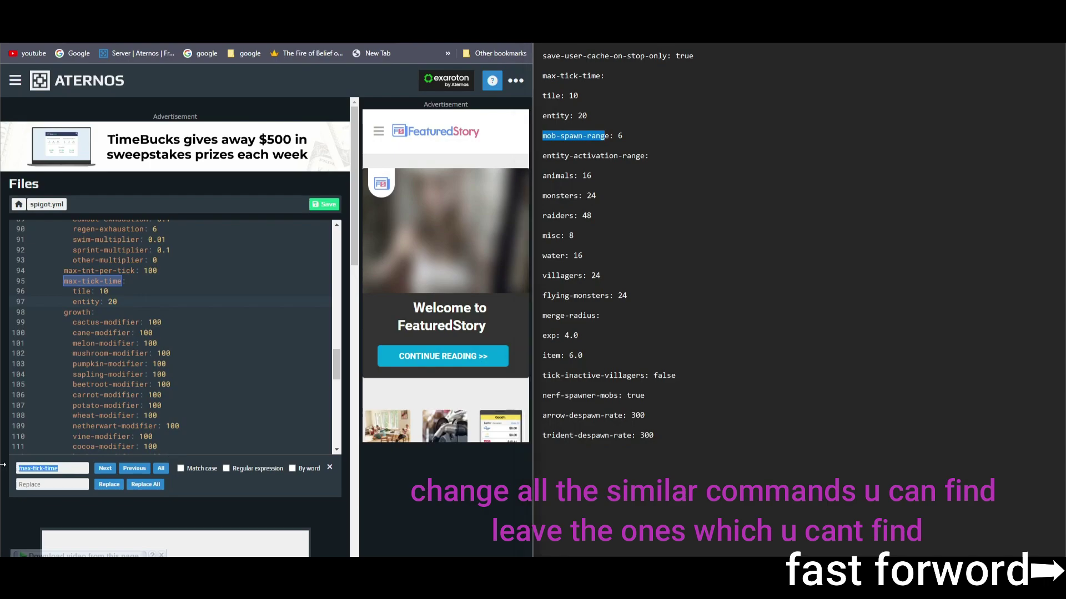
pyautogui.hotkey('ctrl', 'v')
# Set entity-activation-range values to 16, monsters 24 and misc 8.
pyautogui.moveTo(543, 156); pyautogui.dragTo(644, 156)
pyautogui.hotkey('ctrl', 'c')
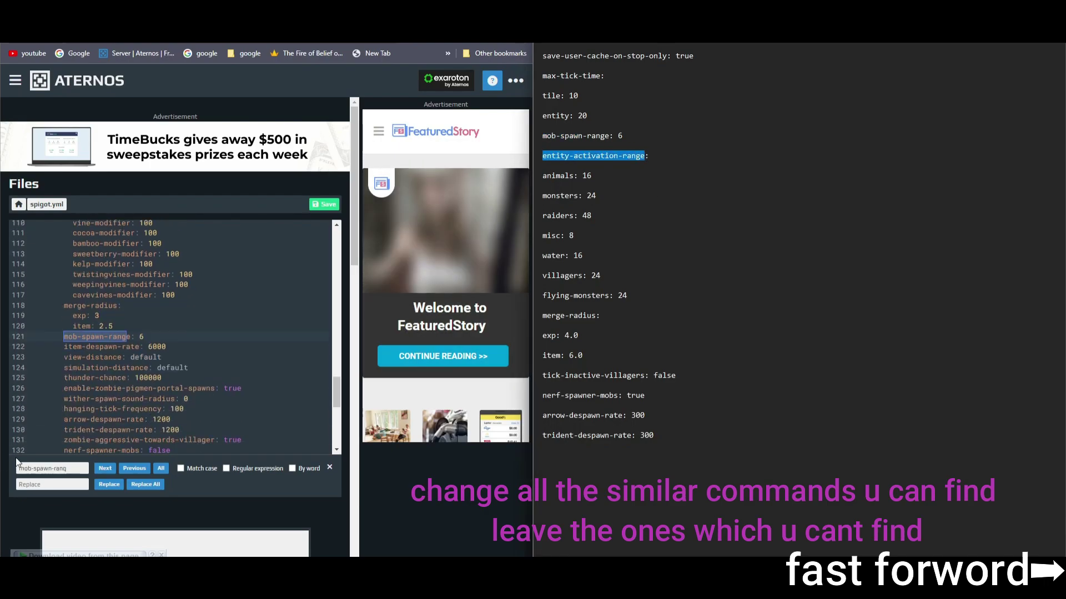
pyautogui.click(20, 462)
pyautogui.hotkey('ctrl', 'f')
pyautogui.hotkey('ctrl', 'v')
pyautogui.click(105, 469)
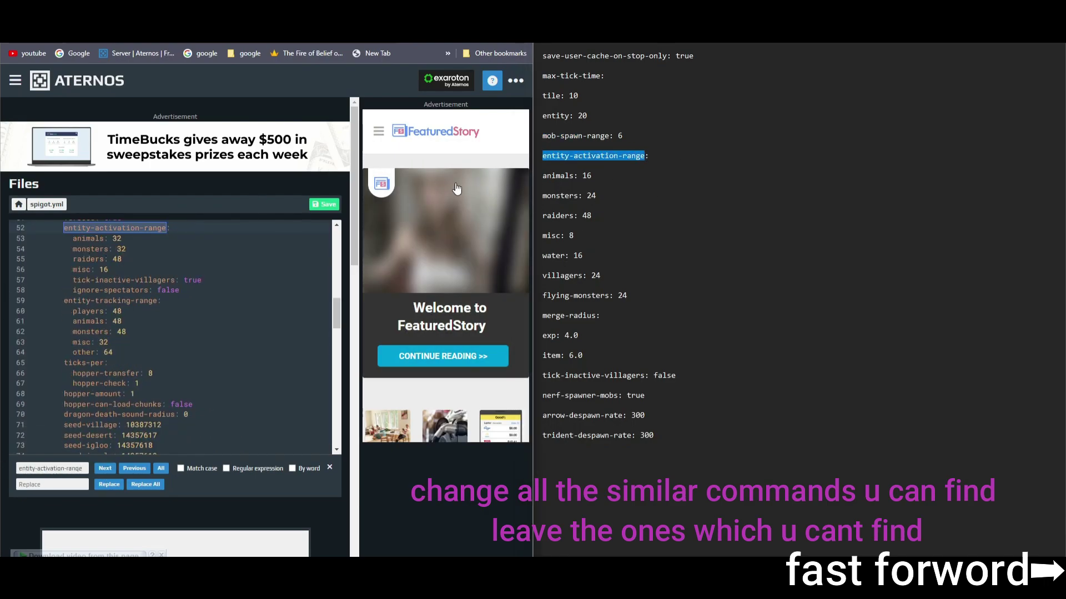
pyautogui.write('16')
pyautogui.doubleClick(121, 249)
pyautogui.write('24')
pyautogui.doubleClick(104, 270)
pyautogui.write('8')
# Look up the water, villagers and flying-monster entries in spigot.yml.
pyautogui.doubleClick(553, 255)
pyautogui.hotkey('ctrl', 'c')
pyautogui.tripleClick(84, 469)
pyautogui.hotkey('ctrl', 'v')
pyautogui.tripleClick(572, 276)
pyautogui.hotkey('ctrl', 'c')
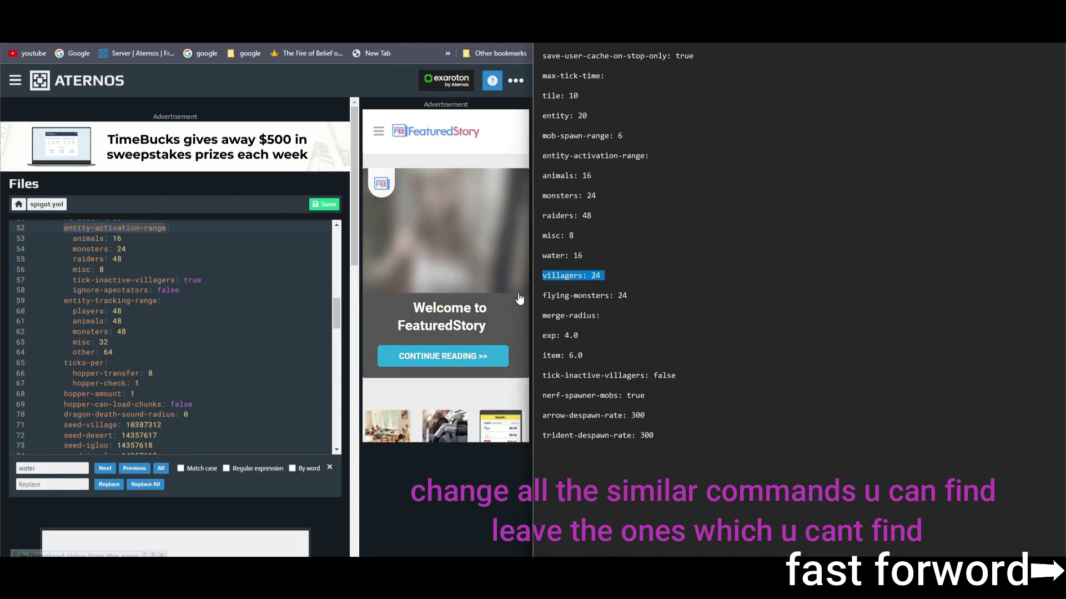
pyautogui.tripleClick(65, 467)
pyautogui.hotkey('ctrl', 'v')
pyautogui.press('BackSpace')
pyautogui.press('BackSpace')
pyautogui.press('BackSpace')
pyautogui.press('BackSpace')
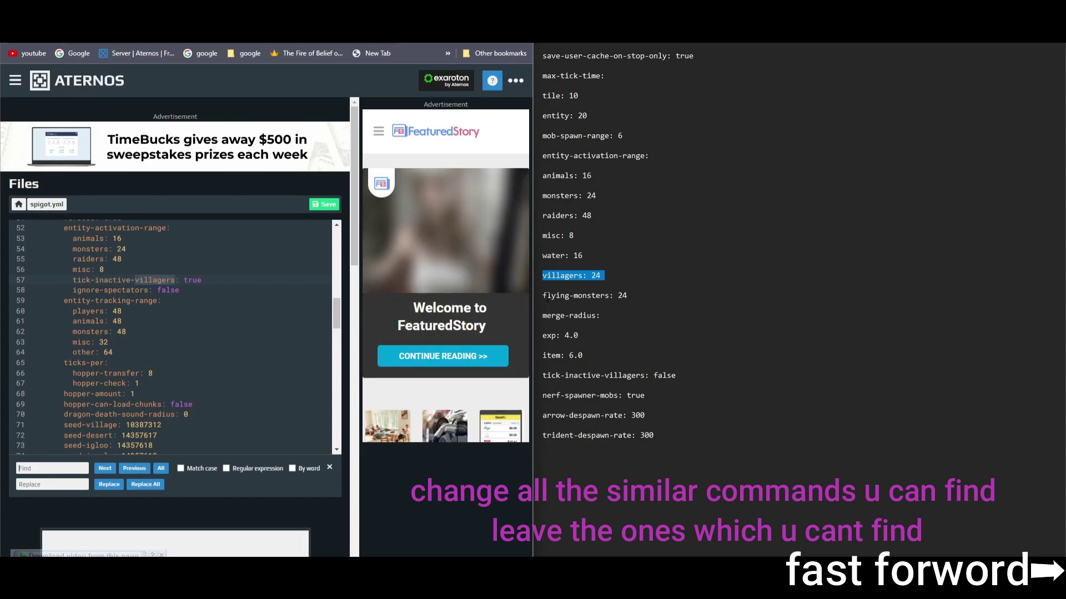
pyautogui.moveTo(542, 296); pyautogui.dragTo(604, 295)
pyautogui.hotkey('ctrl', 'c')
pyautogui.tripleClick(41, 469)
pyautogui.hotkey('ctrl', 'v')
# Set merge-radius to exp 4.0 and item 6.0.
pyautogui.doubleClick(553, 316)
pyautogui.keyDown('shift'); pyautogui.click(597, 316); pyautogui.keyUp('shift')
pyautogui.hotkey('ctrl', 'c')
pyautogui.tripleClick(41, 469)
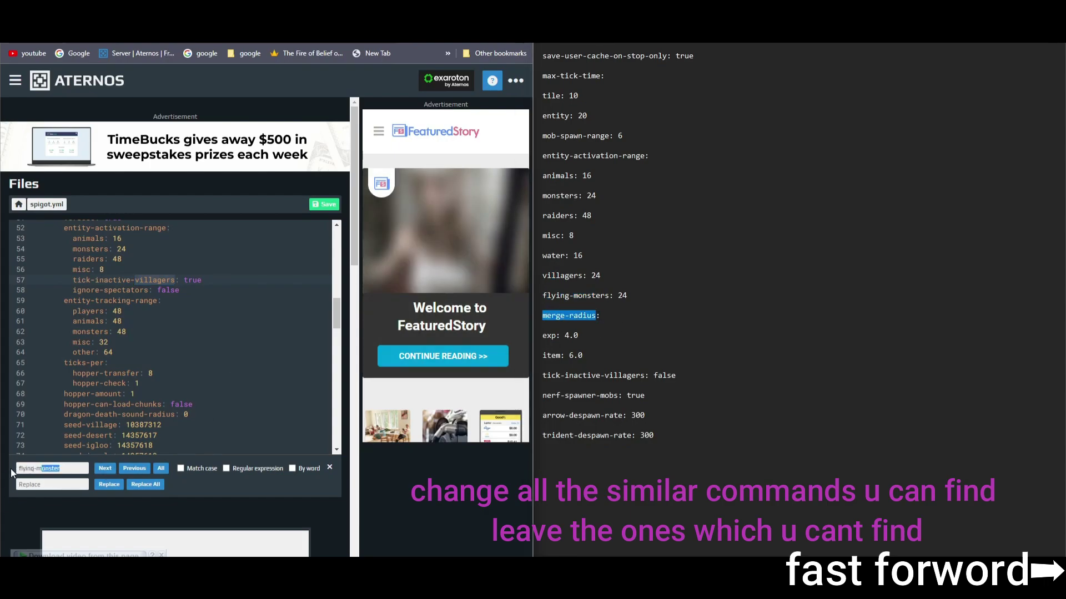
pyautogui.hotkey('ctrl', 'v')
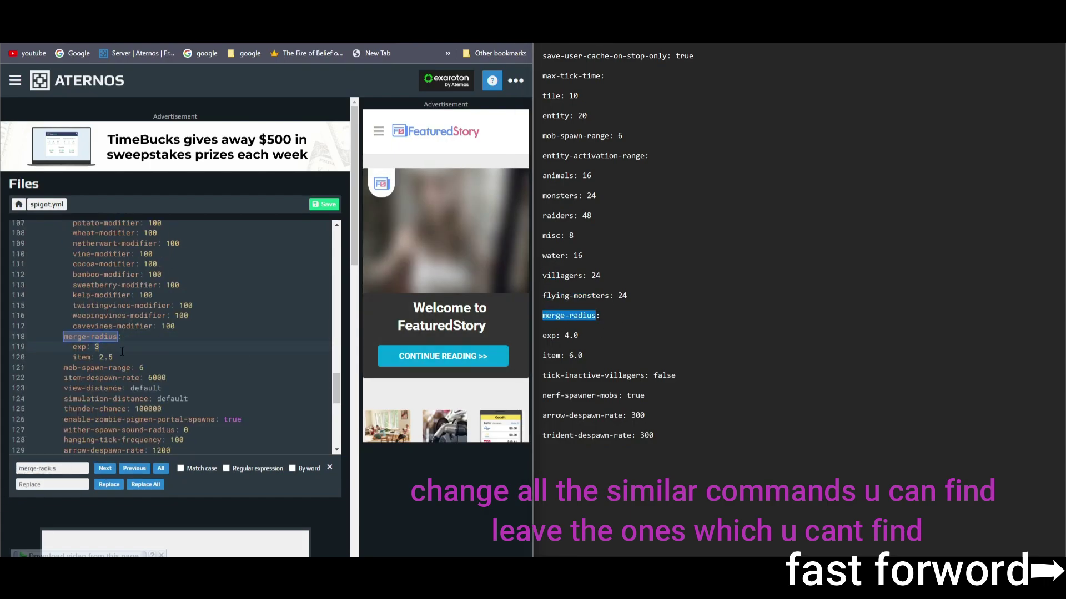
pyautogui.press('BackSpace')
pyautogui.write('4.0')
pyautogui.click(122, 355)
pyautogui.press('BackSpace')
pyautogui.press('BackSpace')
pyautogui.press('BackSpace')
pyautogui.write('6.0')
# Look up tick-inactive-villagers and set nerf-spawner-mobs to true.
pyautogui.moveTo(600, 376); pyautogui.dragTo(641, 376)
pyautogui.hotkey('ctrl', 'c')
pyautogui.tripleClick(42, 470)
pyautogui.hotkey('ctrl', 'v')
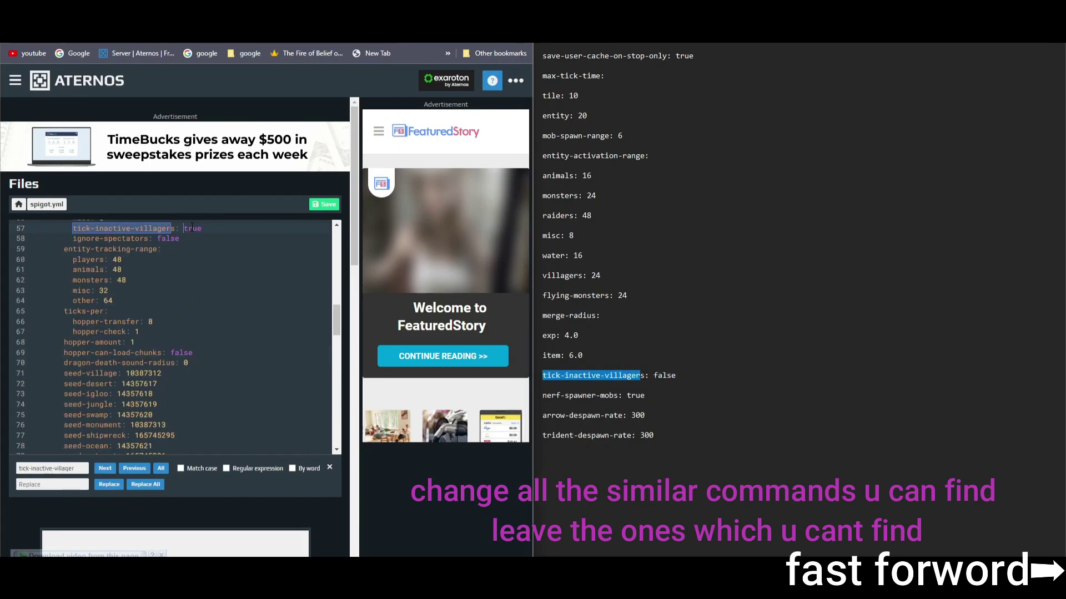
pyautogui.moveTo(542, 395); pyautogui.dragTo(618, 395)
pyautogui.hotkey('ctrl', 'c')
pyautogui.tripleClick(83, 469)
pyautogui.hotkey('ctrl', 'v')
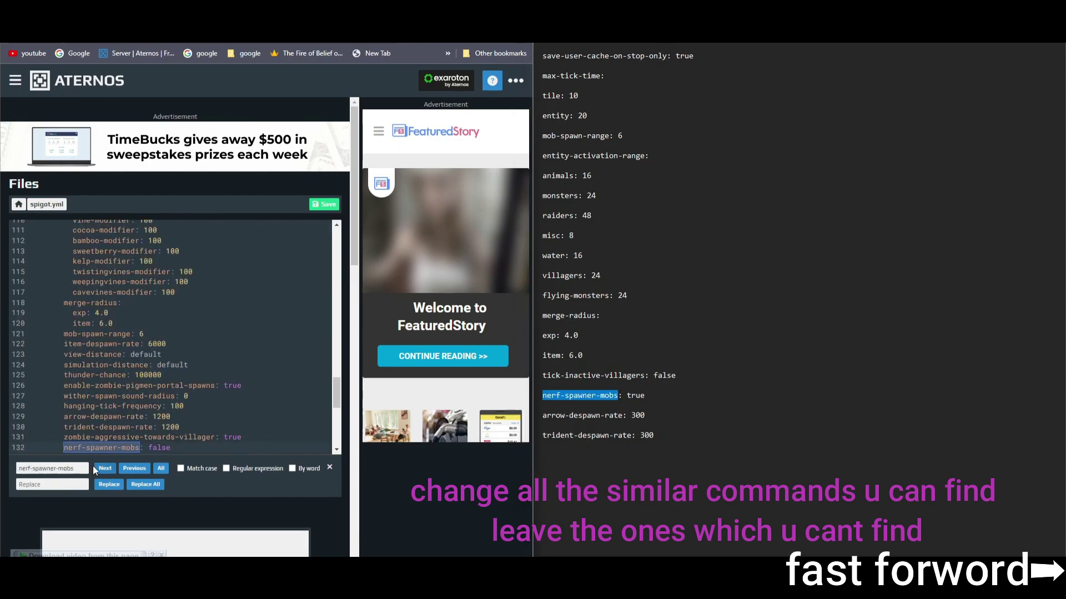
pyautogui.doubleClick(172, 448)
pyautogui.write('tru')
# Set arrow-despawn-rate and trident-despawn-rate to 300.
pyautogui.moveTo(543, 416); pyautogui.dragTo(622, 415)
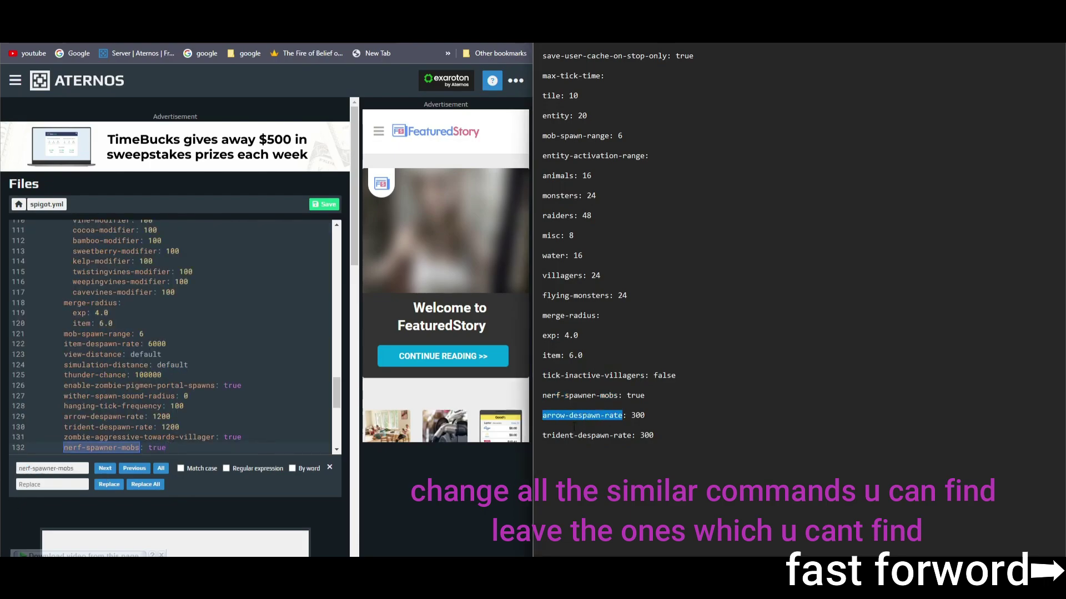
pyautogui.hotkey('ctrl', 'c')
pyautogui.tripleClick(55, 469)
pyautogui.hotkey('ctrl', 'v')
pyautogui.doubleClick(167, 417)
pyautogui.write('300')
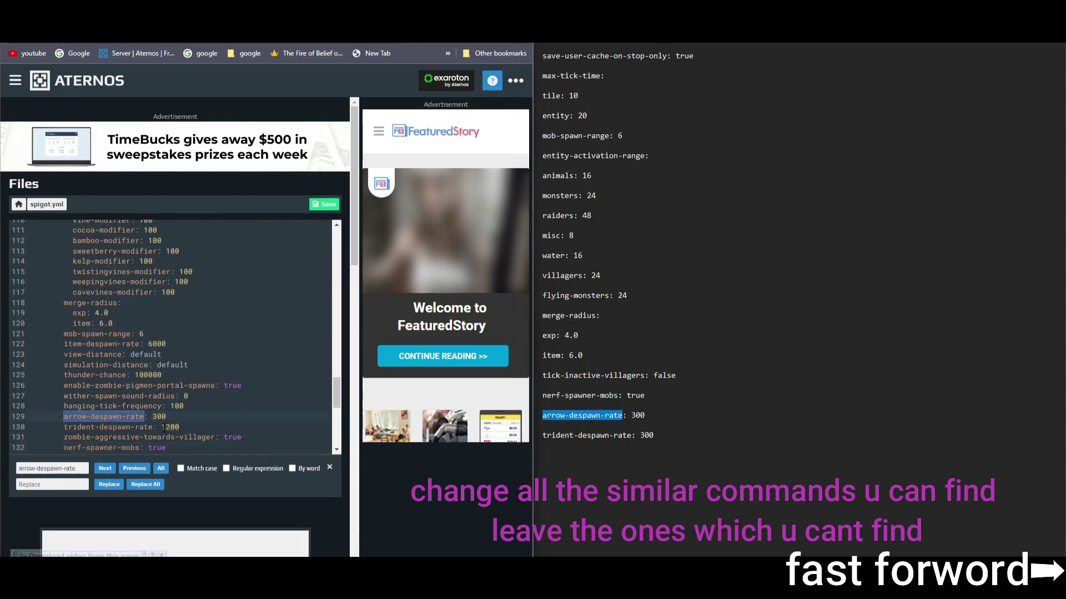
pyautogui.doubleClick(162, 427)
pyautogui.write('300')
pyautogui.scroll(3, 136, 353)
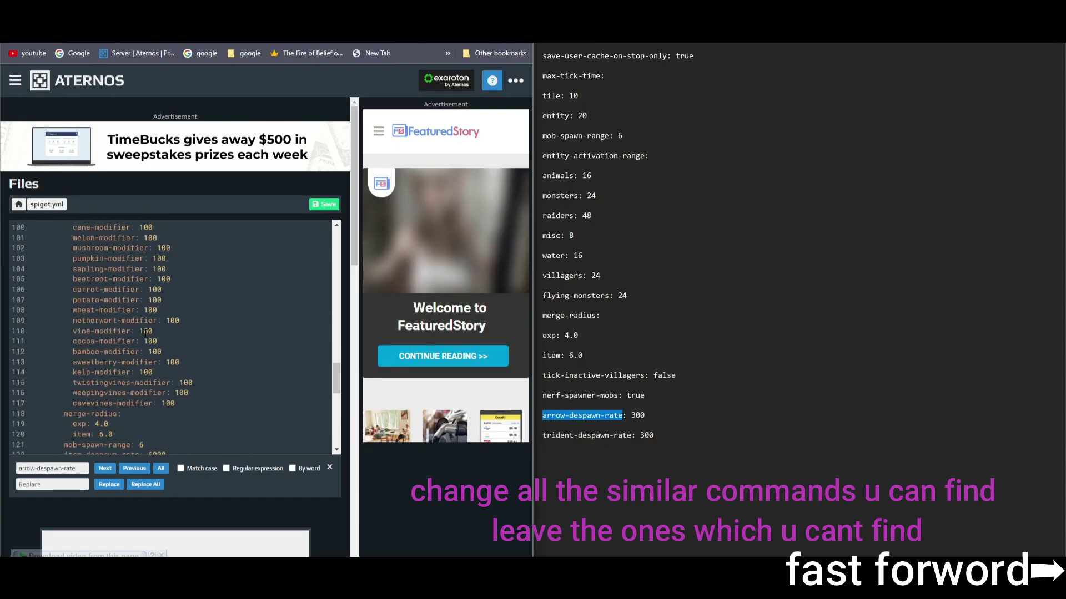
pyautogui.scroll(-3, 146, 332)
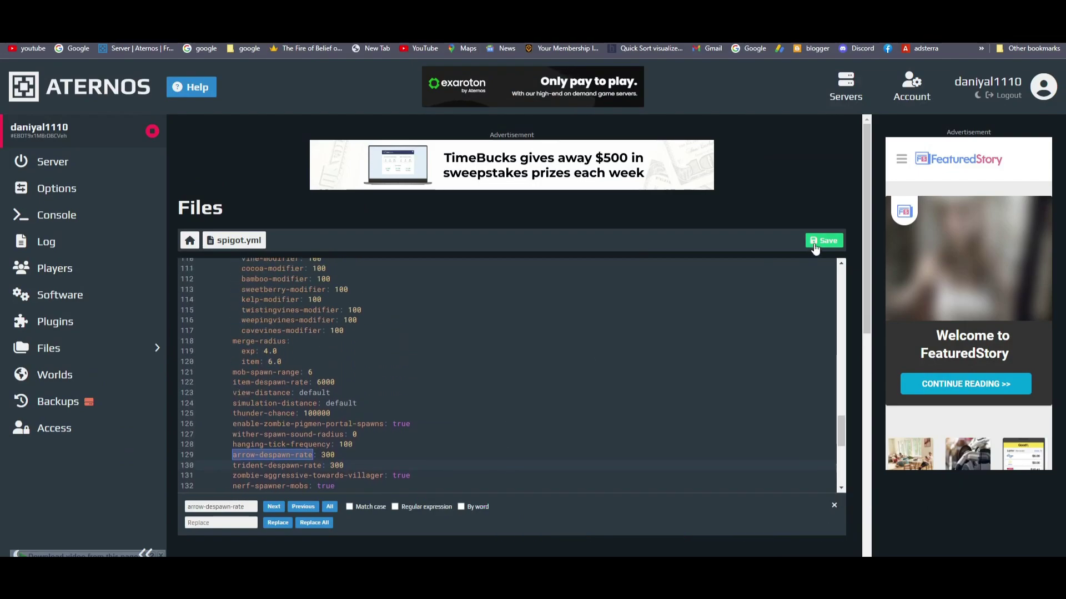
# Save spigot.yml, start the server, accept the EULA and dismiss the notification prompt.
pyautogui.click(814, 244)
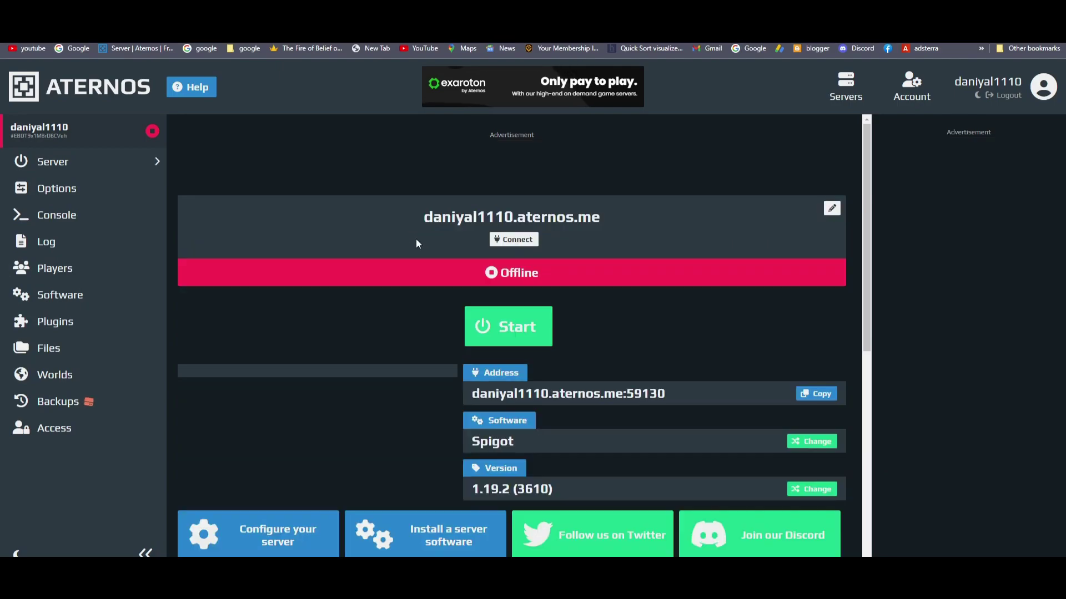
pyautogui.click(488, 329)
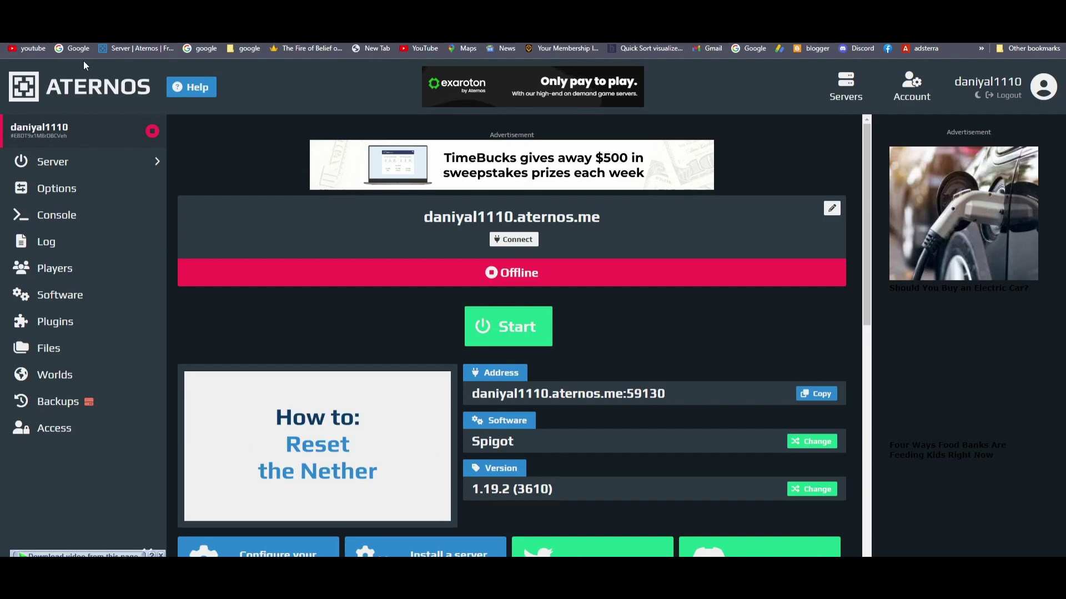
pyautogui.click(498, 329)
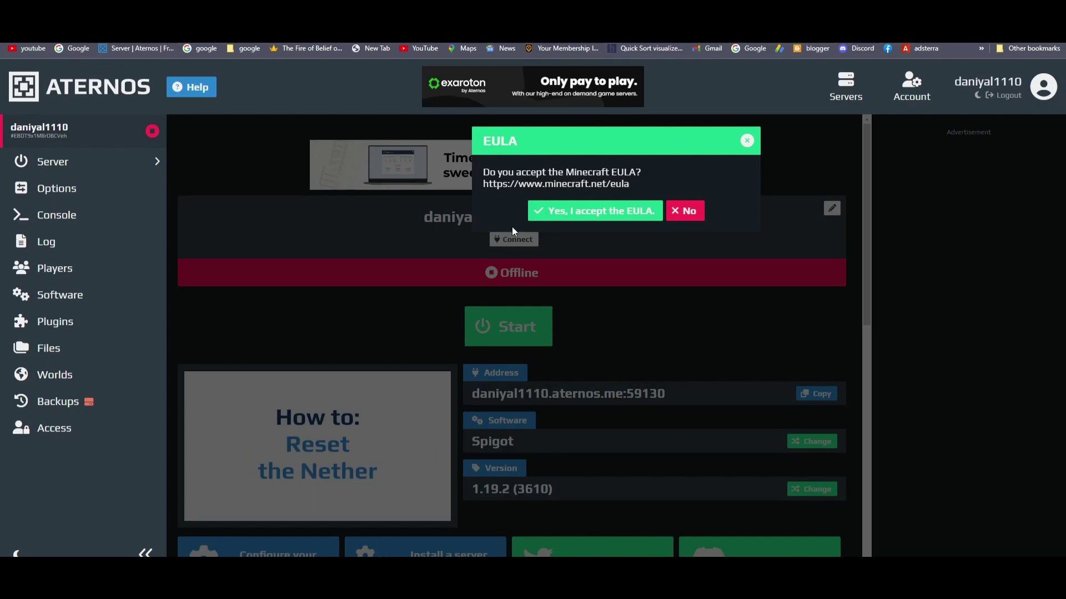
pyautogui.click(593, 214)
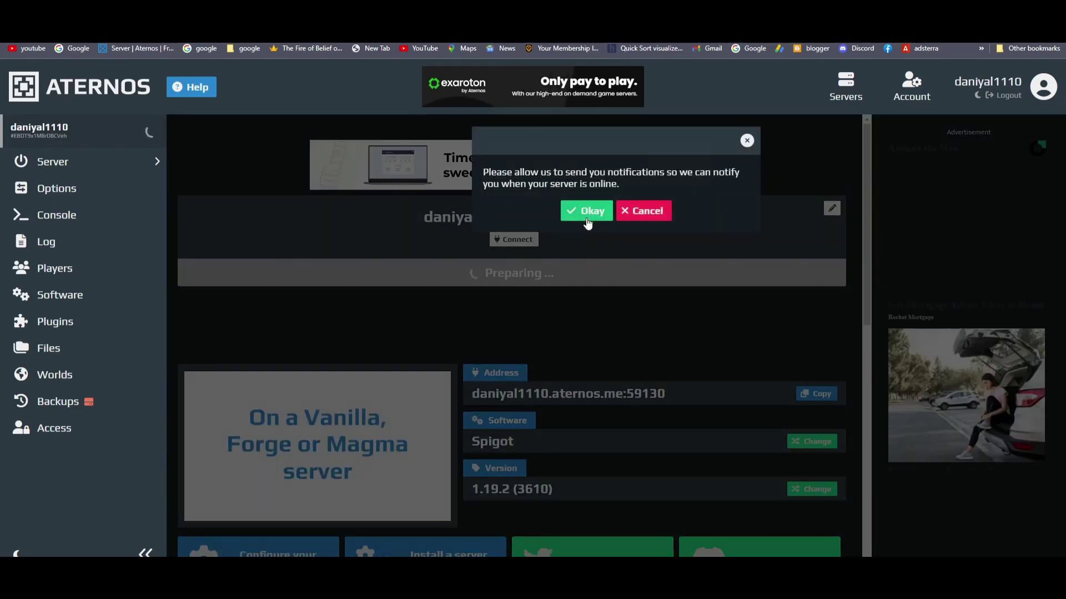
pyautogui.click(587, 214)
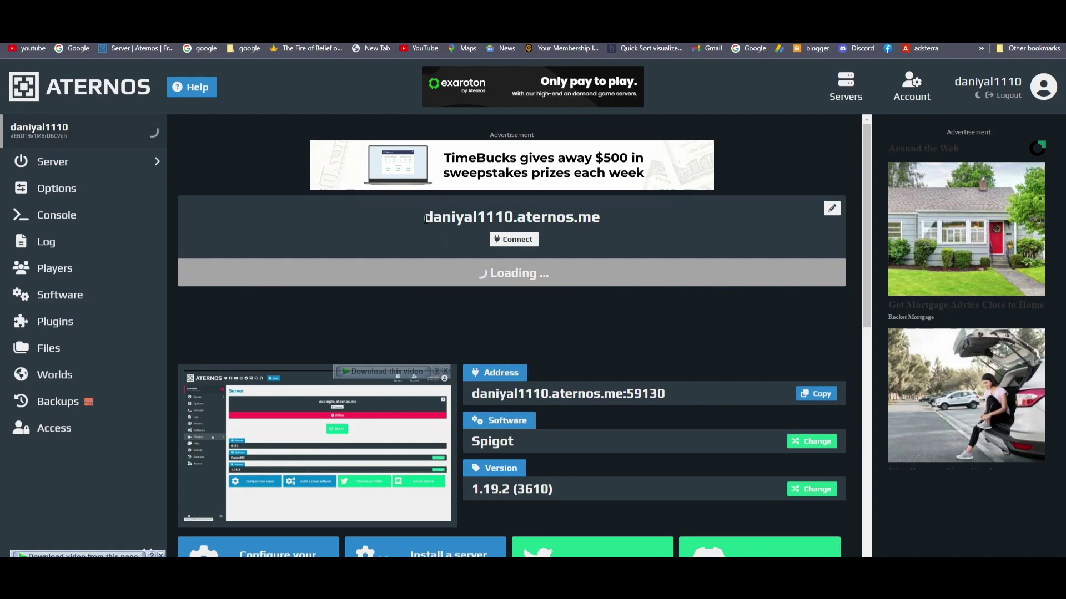
# Copy the aternos.me server address and bring up TLauncher, moving its window aside.
pyautogui.moveTo(425, 218); pyautogui.dragTo(601, 221)
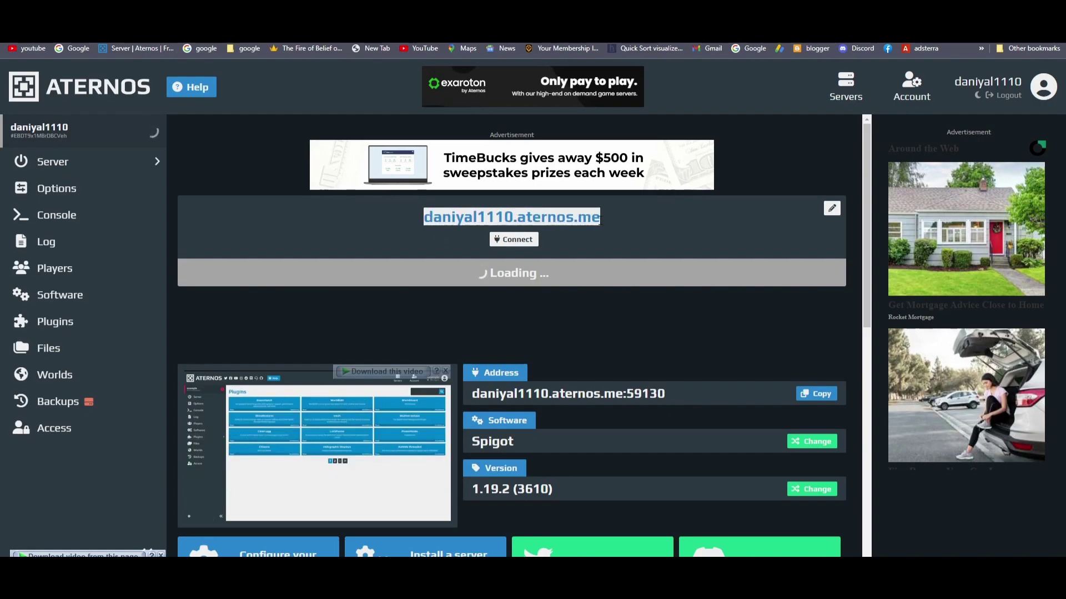
pyautogui.hotkey('alt', 'Tab')
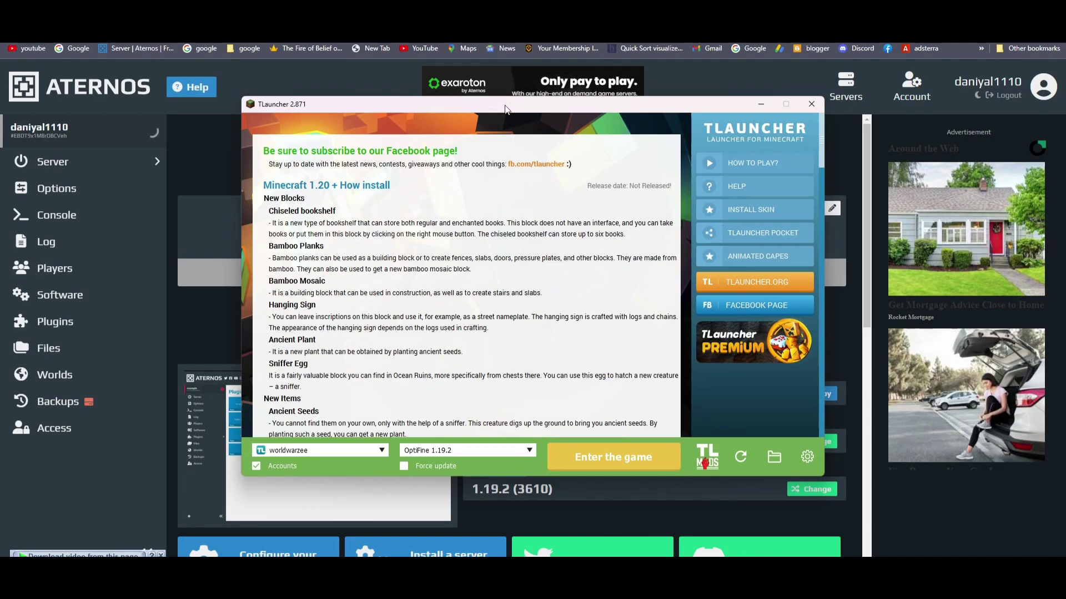
pyautogui.moveTo(505, 108); pyautogui.dragTo(362, 85)
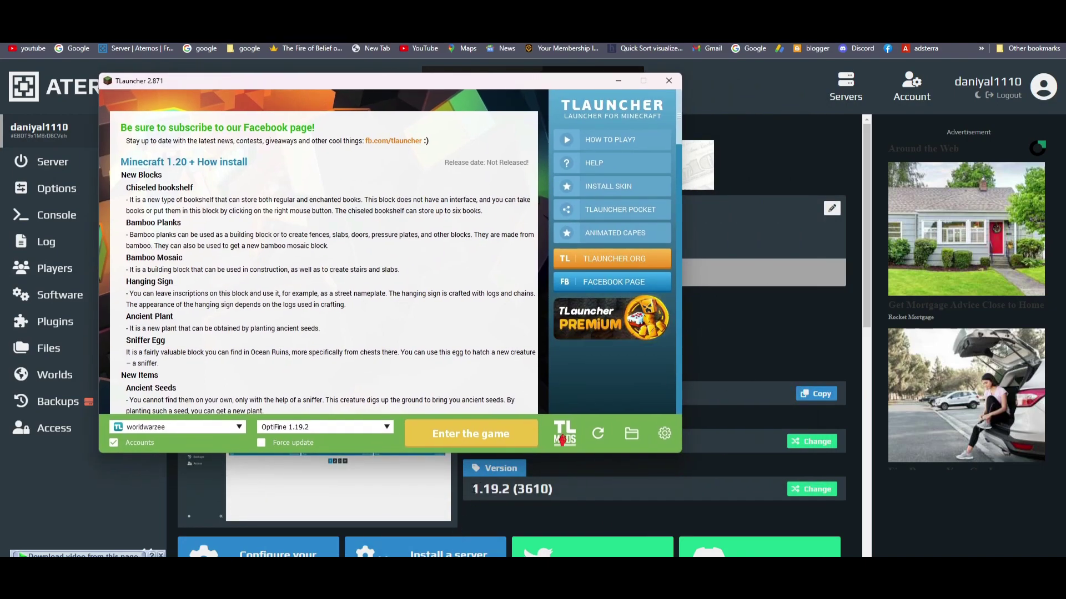
pyautogui.moveTo(361, 454)
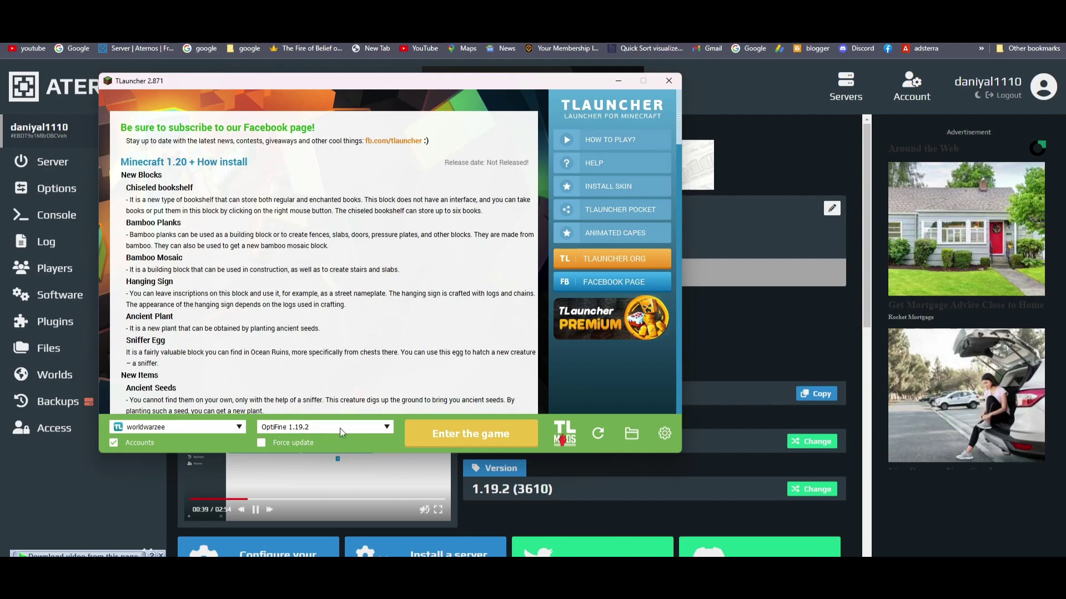
# Launch Minecraft and add the copied aternos.me address as a server named 'lag free'.
pyautogui.click(430, 433)
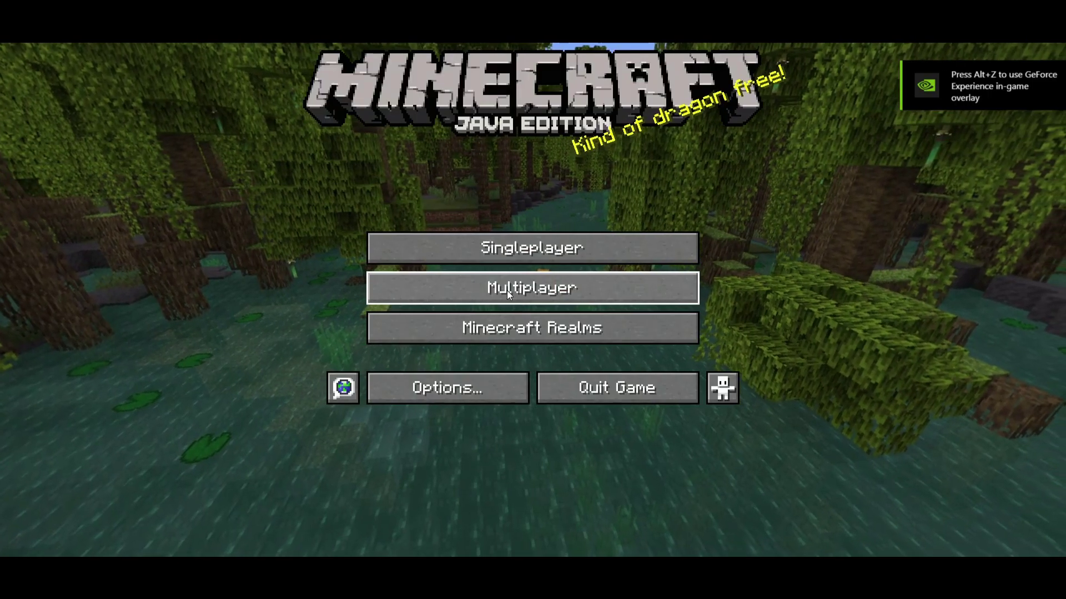
pyautogui.click(507, 289)
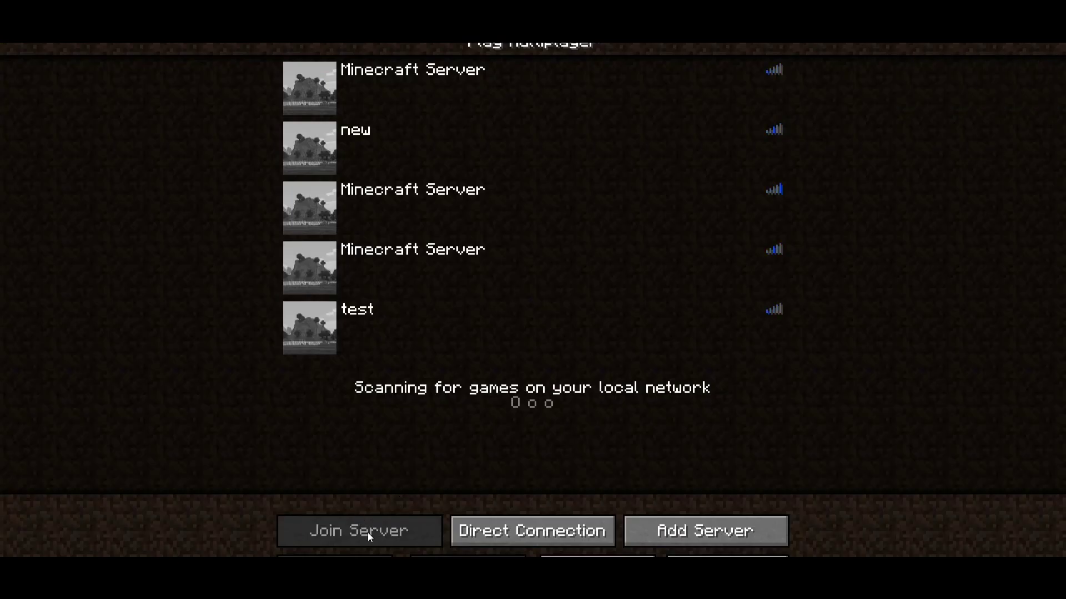
pyautogui.click(701, 531)
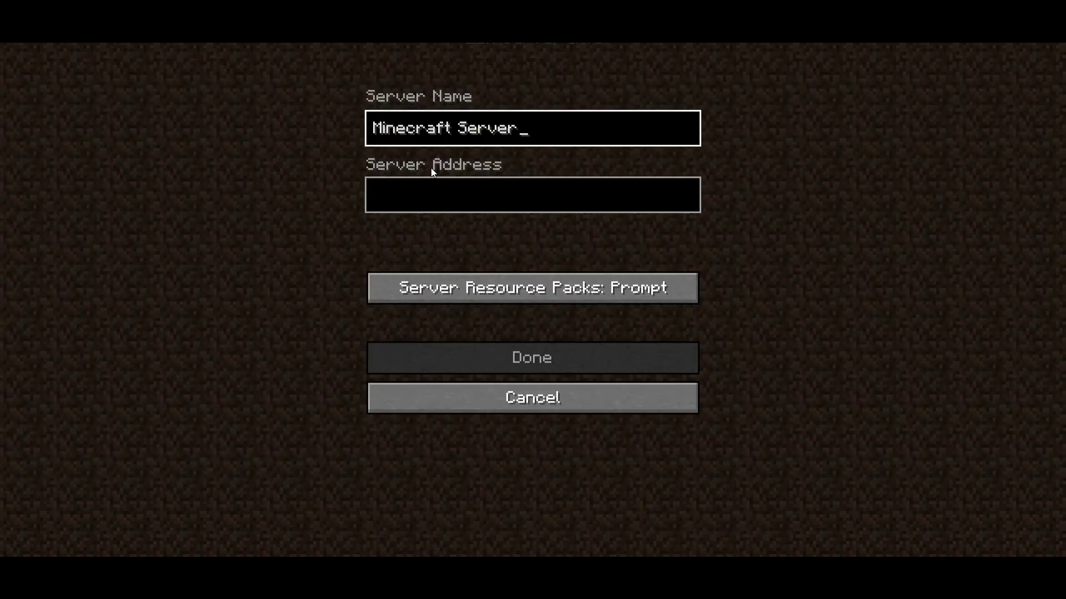
pyautogui.click(456, 191)
pyautogui.hotkey('ctrl', 'v')
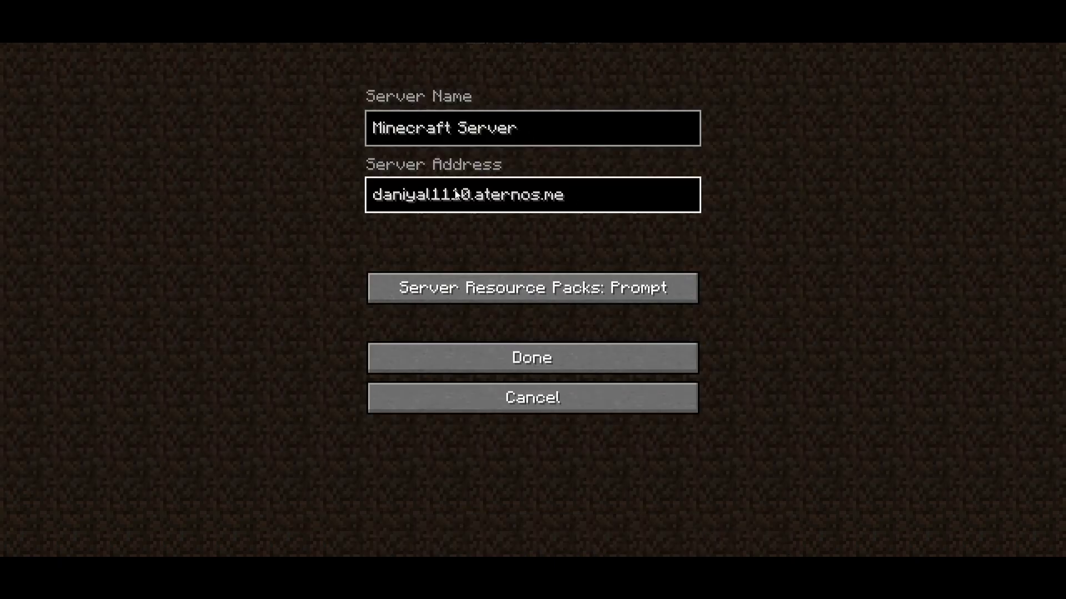
pyautogui.click(544, 133)
pyautogui.press('BackSpace')
pyautogui.press('BackSpace')
pyautogui.press('BackSpace')
pyautogui.press('BackSpace')
pyautogui.press('BackSpace')
pyautogui.press('BackSpace')
pyautogui.press('BackSpace')
pyautogui.press('BackSpace')
pyautogui.press('BackSpace')
pyautogui.press('BackSpace')
pyautogui.press('BackSpace')
pyautogui.press('BackSpace')
pyautogui.press('BackSpace')
pyautogui.press('BackSpace')
pyautogui.press('BackSpace')
pyautogui.press('BackSpace')
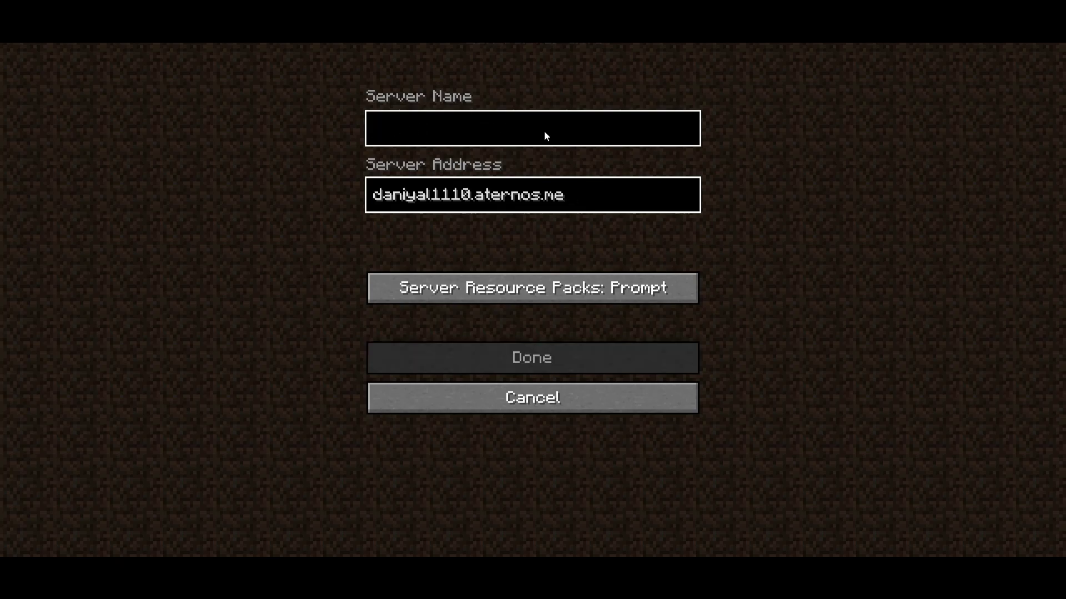
pyautogui.write('lag f')
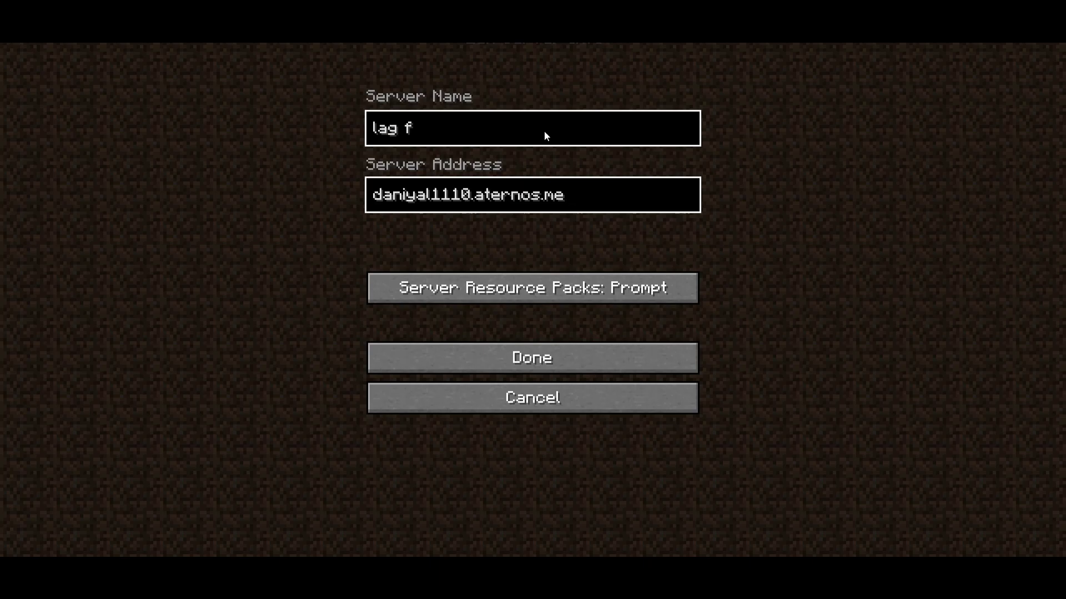
pyautogui.write('ree')
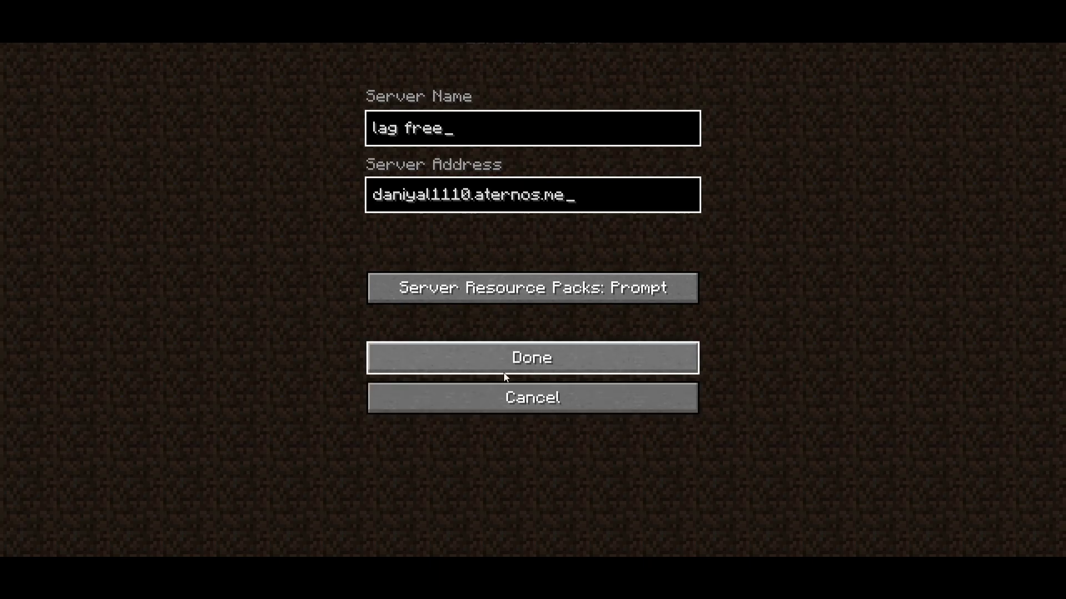
pyautogui.click(562, 357)
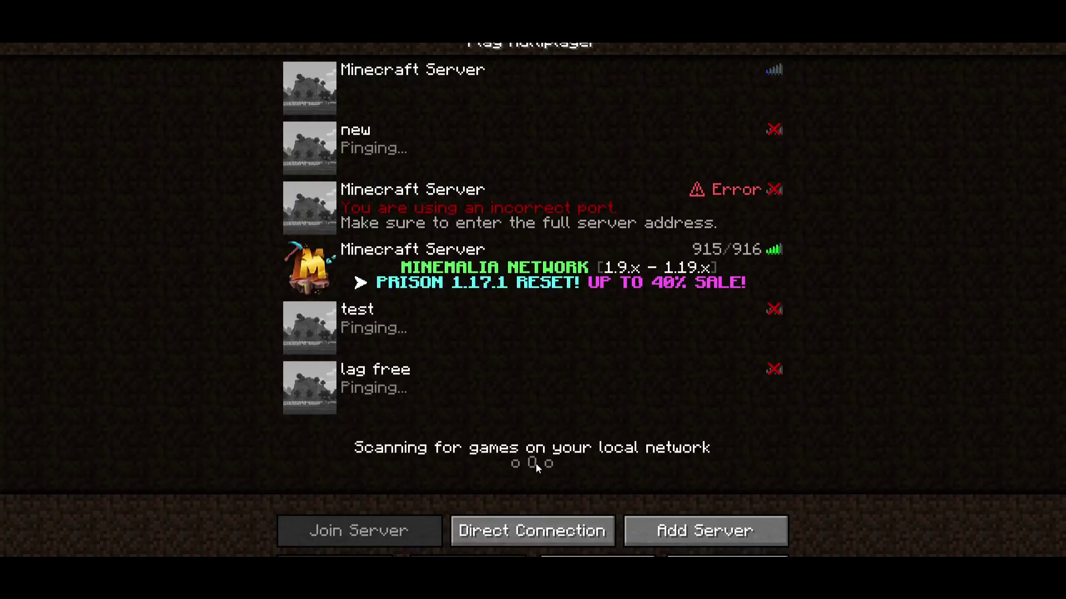